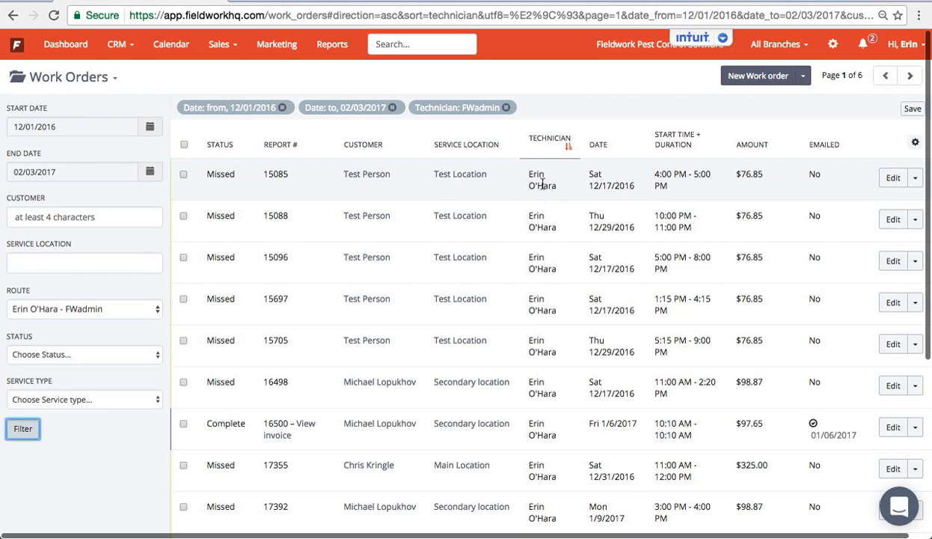
Go to Sales > Work Orders and page forward through the FWadmin results to page 6 of 6
{"action": "left_click", "coordinate": [218, 45]}
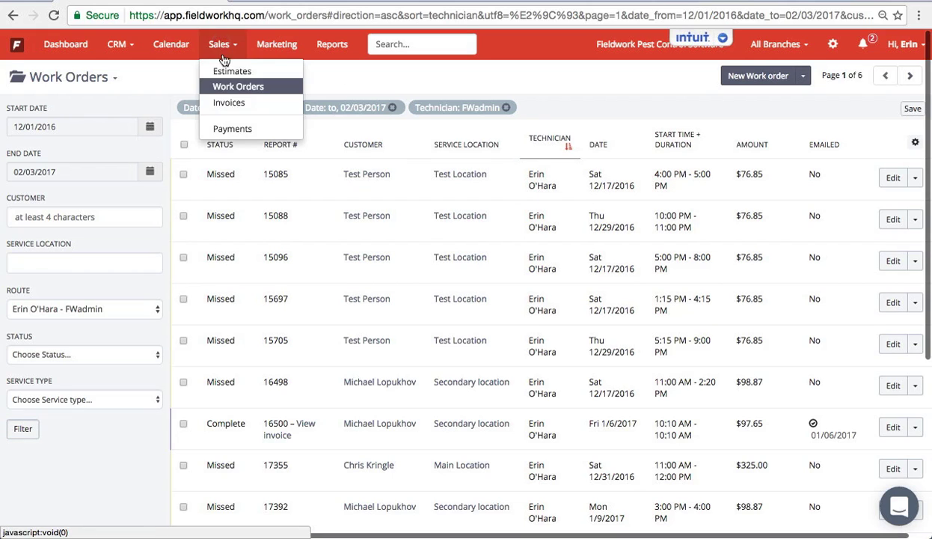
{"action": "left_click", "coordinate": [322, 83]}
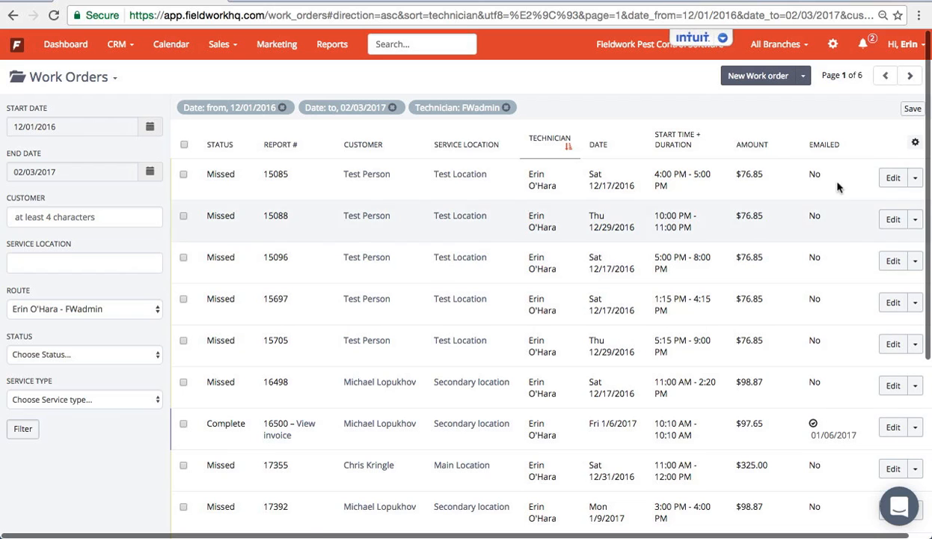
{"action": "left_click", "coordinate": [910, 76]}
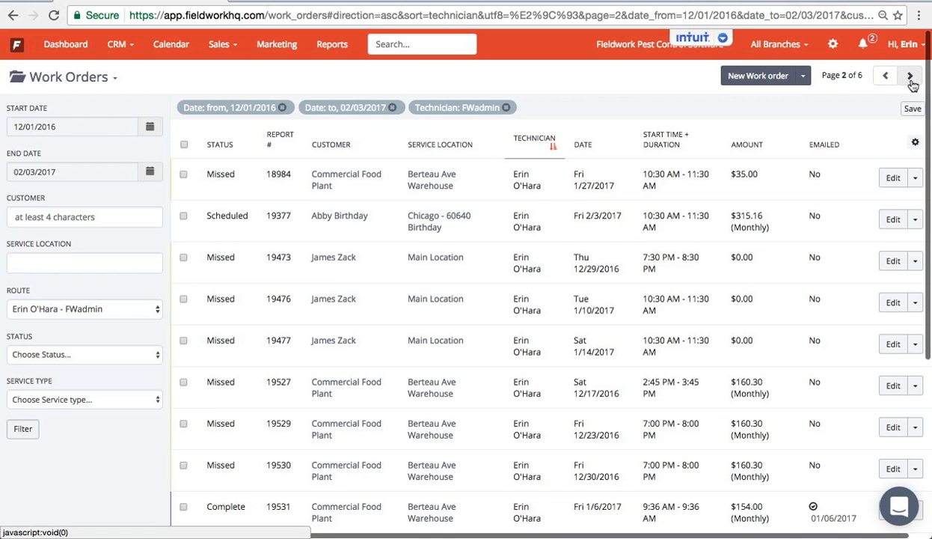
{"action": "left_click", "coordinate": [909, 76]}
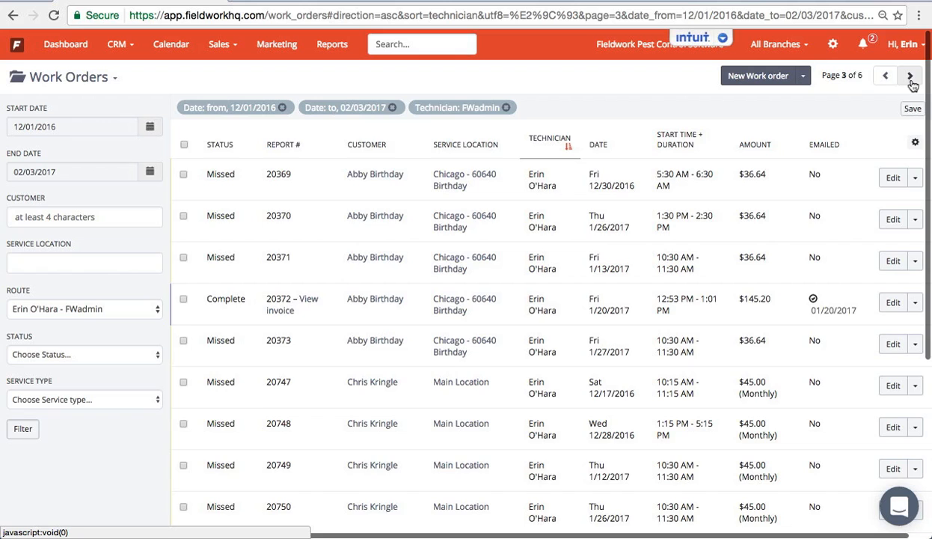
{"action": "left_click", "coordinate": [909, 75]}
{"action": "left_click", "coordinate": [909, 75]}
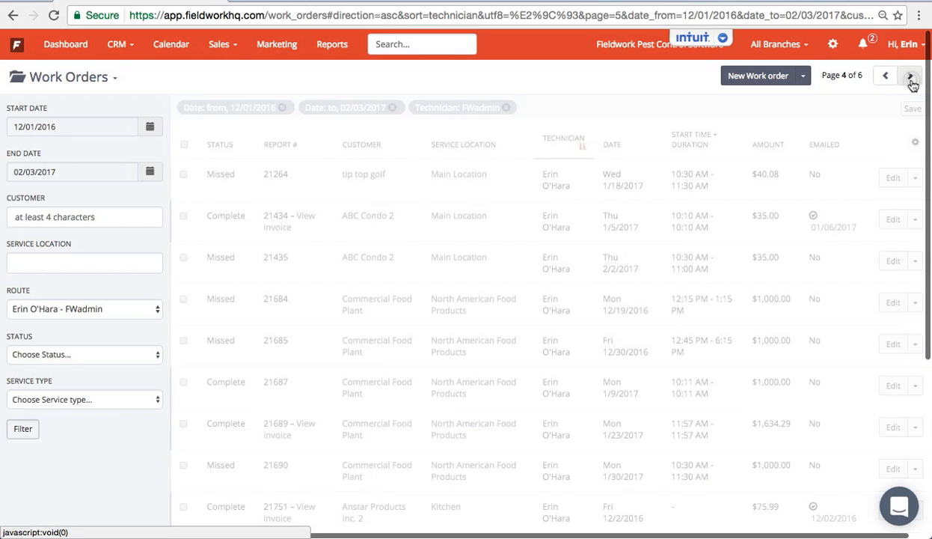
{"action": "left_click", "coordinate": [909, 75]}
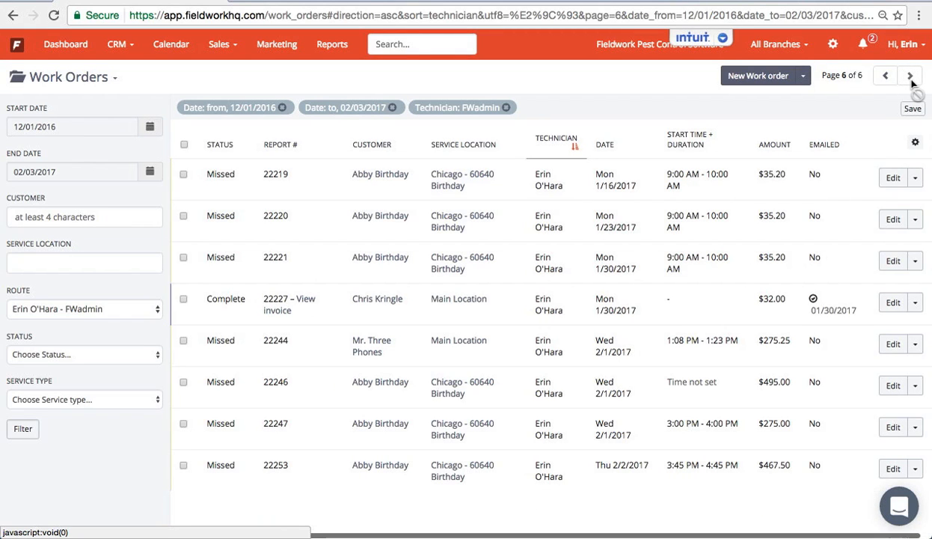
Extend the work order filter's end date to 04/30/2017 and apply it
{"action": "left_click", "coordinate": [150, 171]}
{"action": "left_click", "coordinate": [127, 195]}
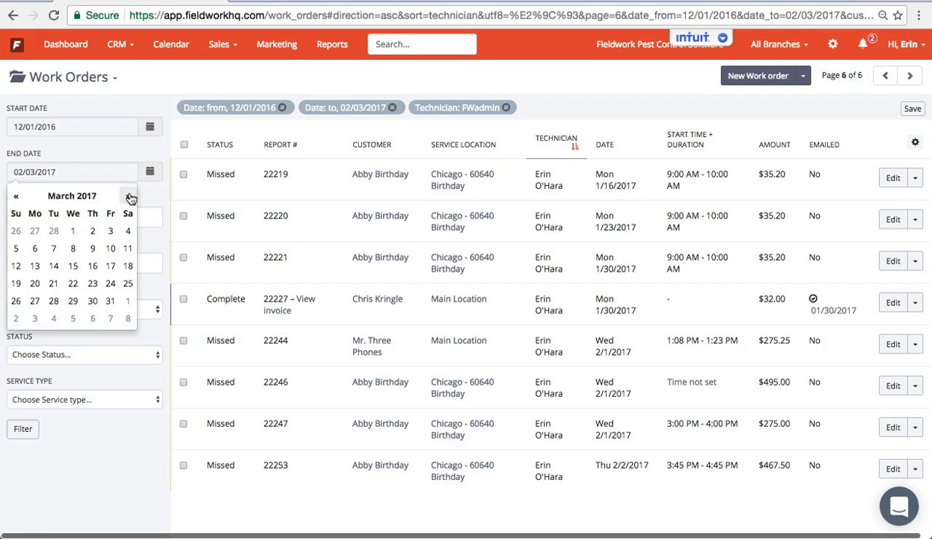
{"action": "left_click", "coordinate": [16, 318]}
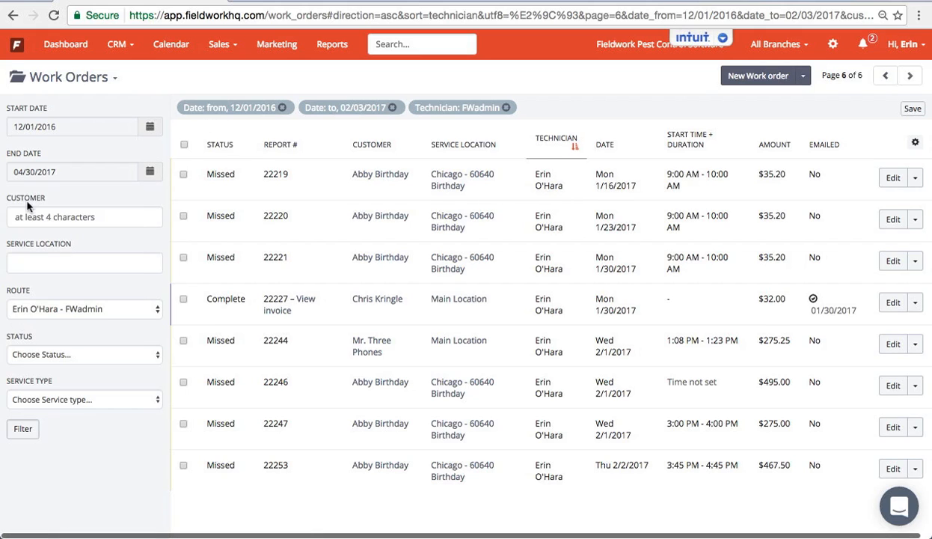
{"action": "left_click", "coordinate": [23, 428]}
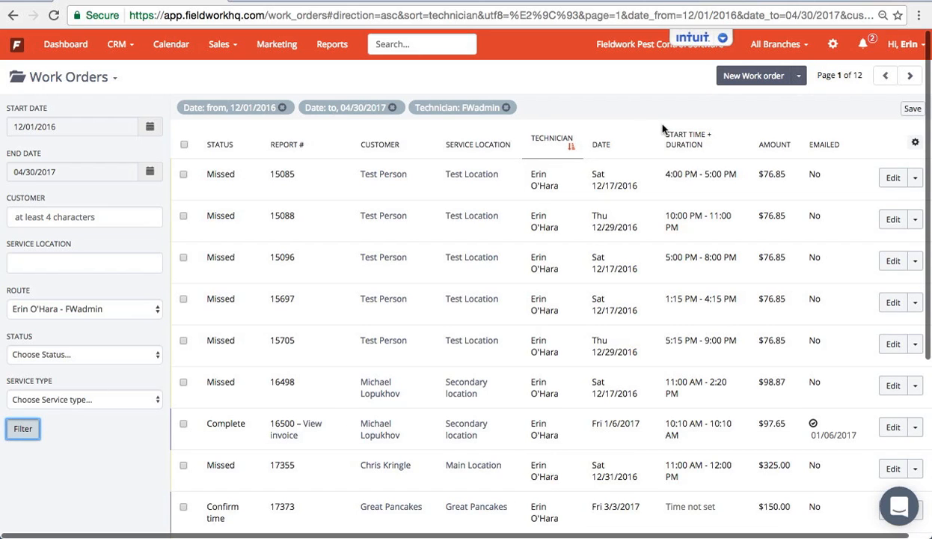
{"action": "left_click", "coordinate": [910, 76]}
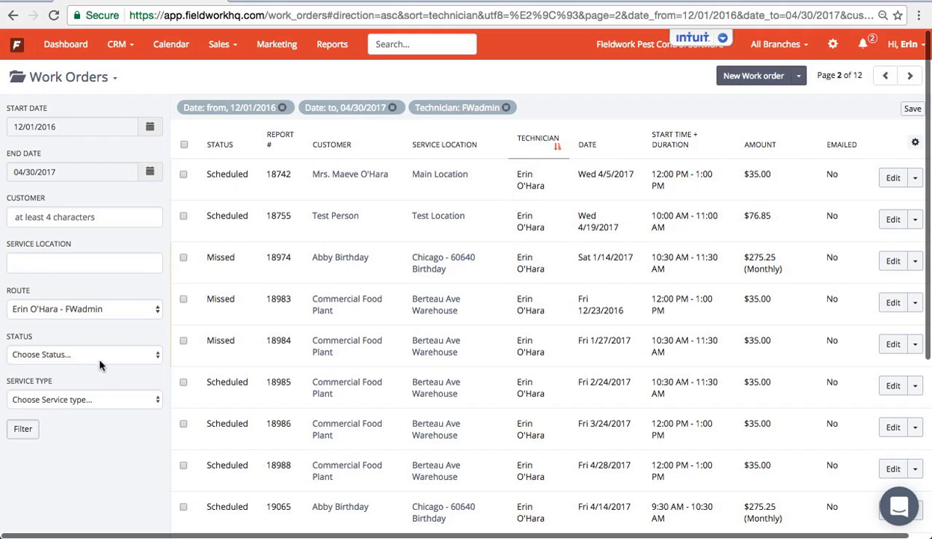
Narrow the work orders to Scheduled status and apply the filter
{"action": "left_click", "coordinate": [100, 354]}
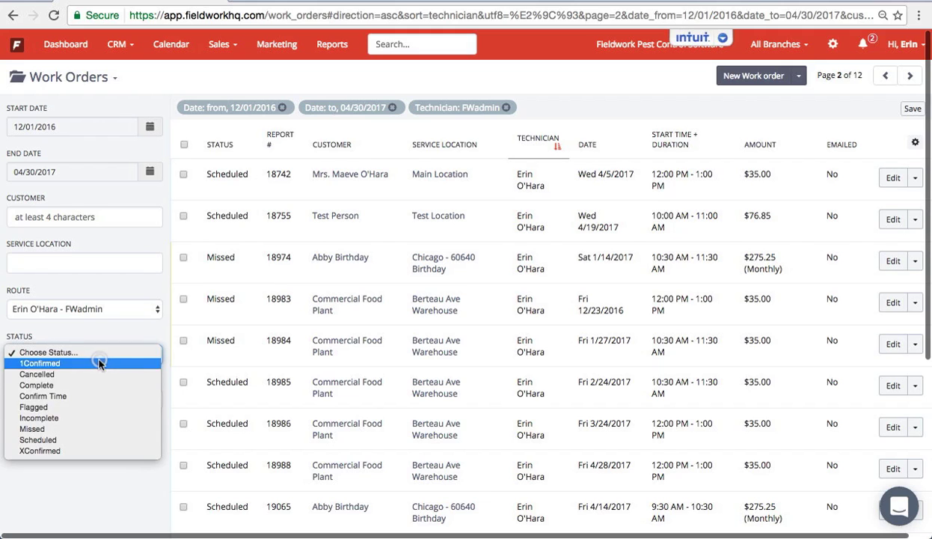
{"action": "left_click", "coordinate": [87, 439]}
{"action": "left_click", "coordinate": [24, 429]}
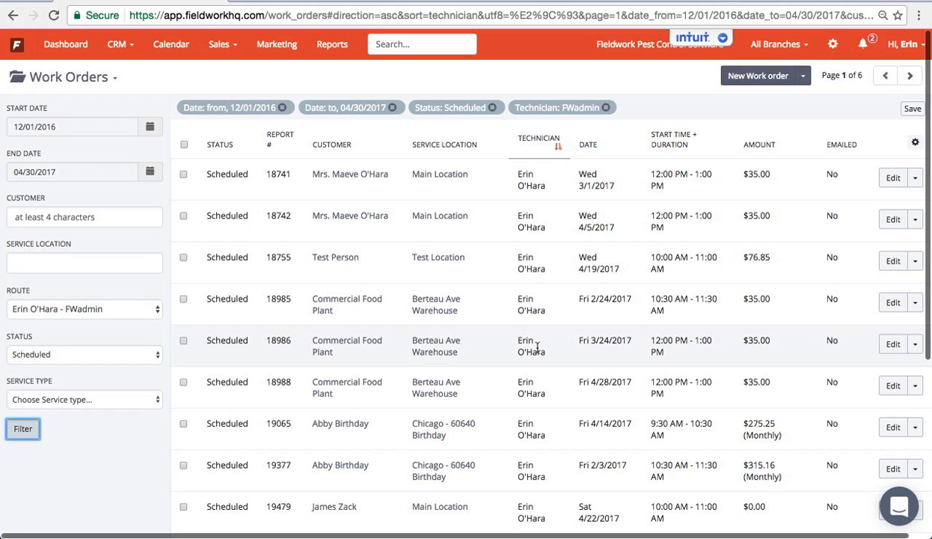
{"action": "left_click", "coordinate": [833, 44]}
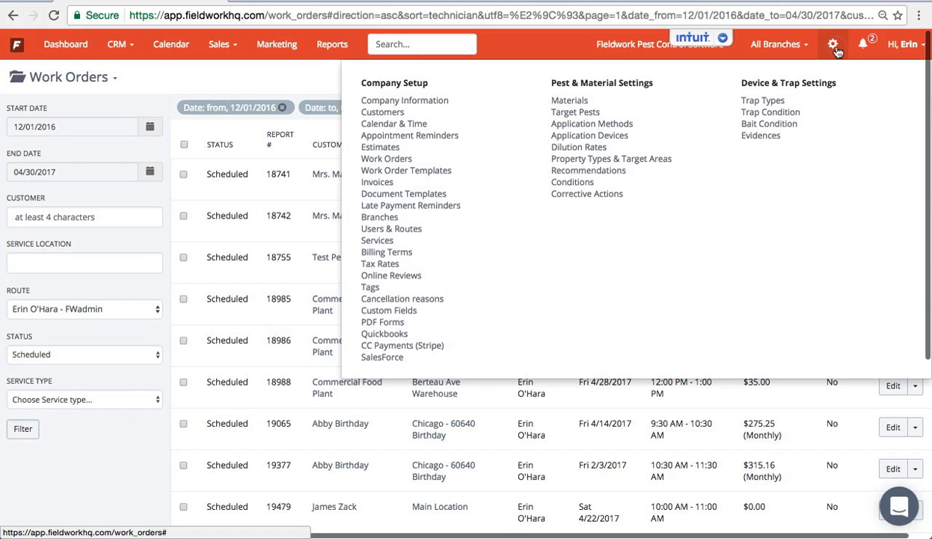
In Users & Routes, uncheck Active User for the FWadmin technician and update the user
{"action": "left_click", "coordinate": [382, 231]}
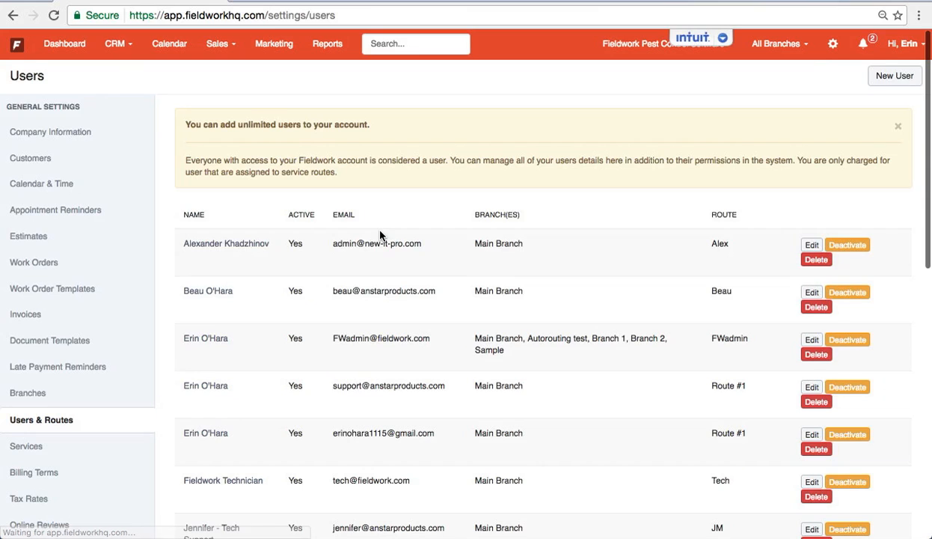
{"action": "left_click", "coordinate": [203, 338]}
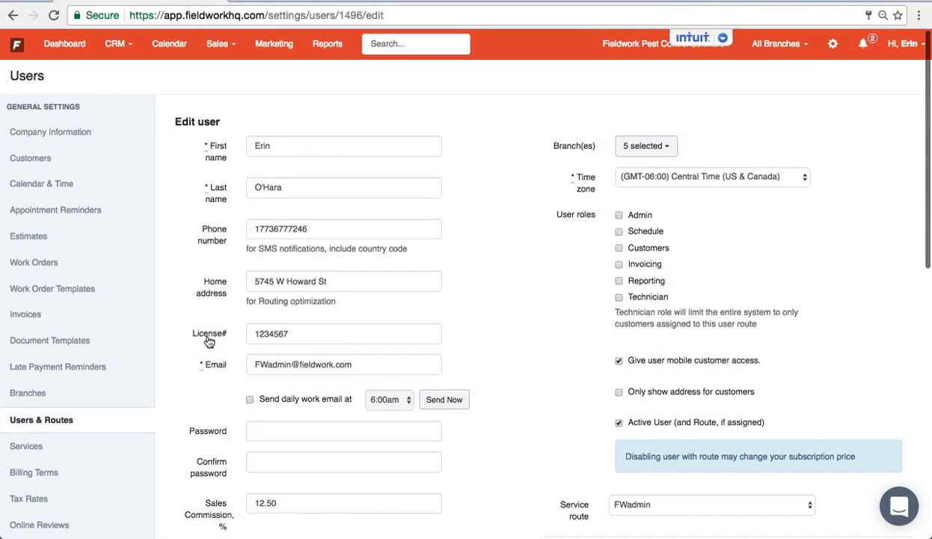
{"action": "left_click", "coordinate": [619, 423]}
{"action": "scroll", "coordinate": [539, 445], "scroll_direction": "down", "scroll_amount": 10}
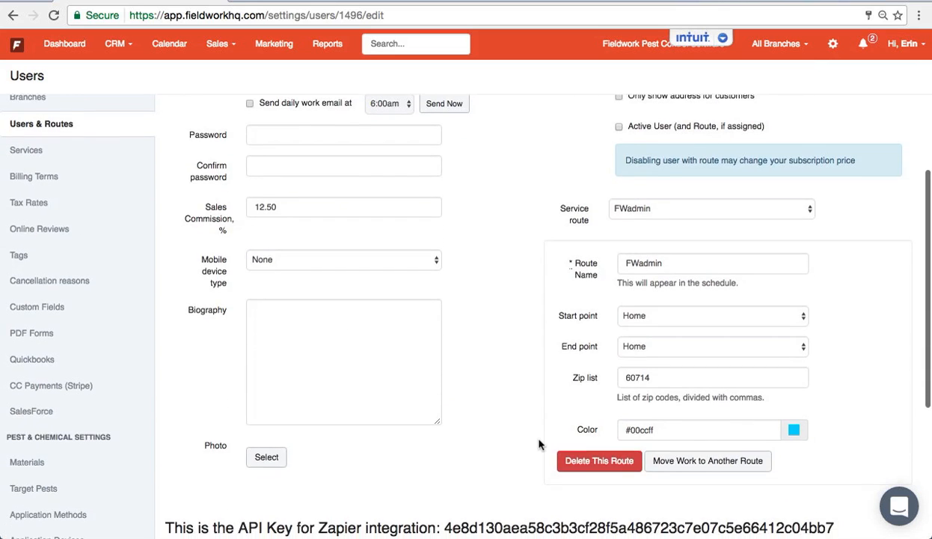
{"action": "left_click", "coordinate": [313, 407]}
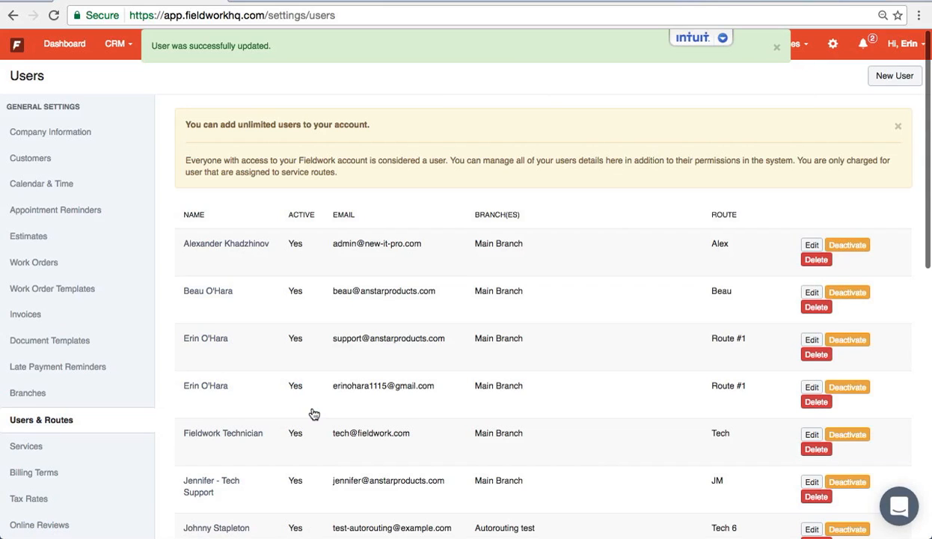
{"action": "scroll", "coordinate": [510, 420], "scroll_direction": "down", "scroll_amount": 10}
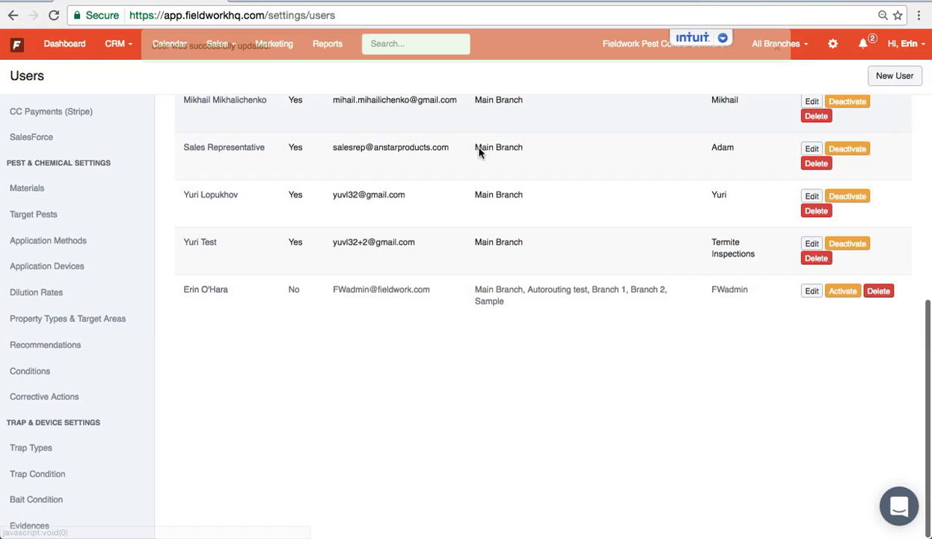
On Work Orders, set the date range to 12/01/2016 through 04/30/2017
{"action": "left_click", "coordinate": [216, 44]}
{"action": "left_click", "coordinate": [217, 85]}
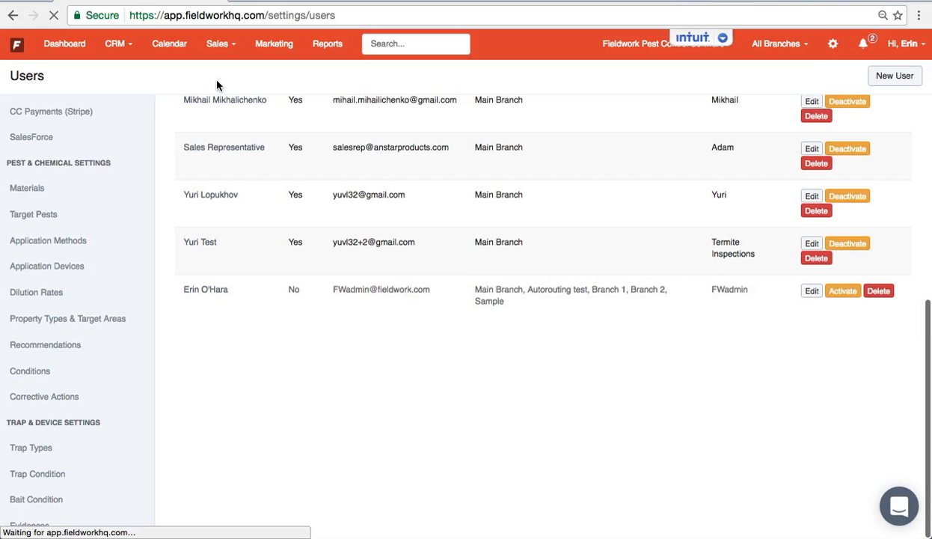
{"action": "left_click", "coordinate": [149, 171]}
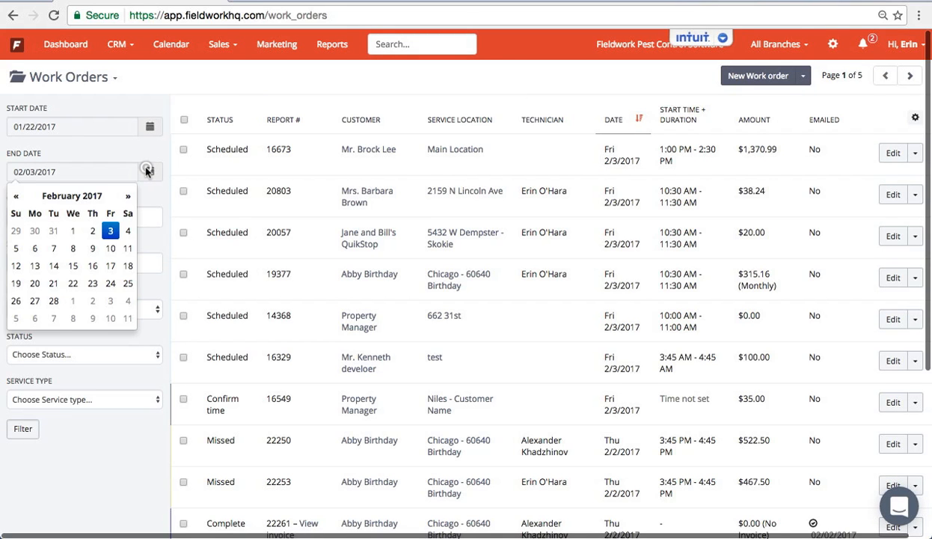
{"action": "left_click", "coordinate": [127, 196]}
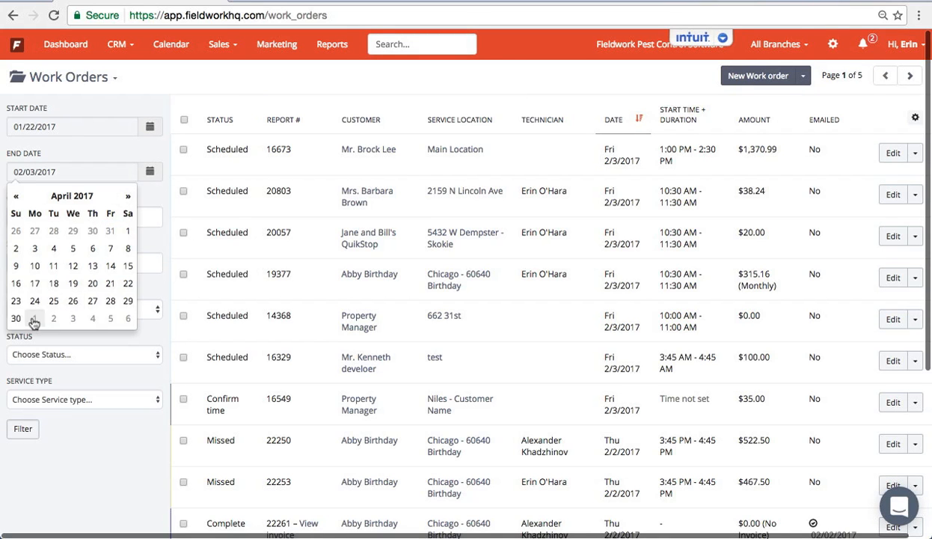
{"action": "left_click", "coordinate": [34, 318]}
{"action": "left_click", "coordinate": [44, 126]}
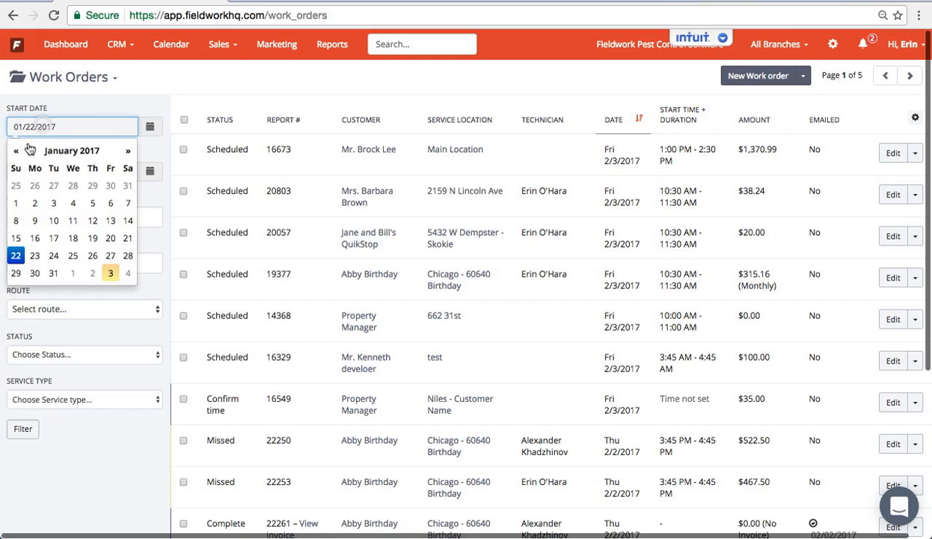
{"action": "left_click", "coordinate": [16, 150]}
{"action": "left_click", "coordinate": [92, 185]}
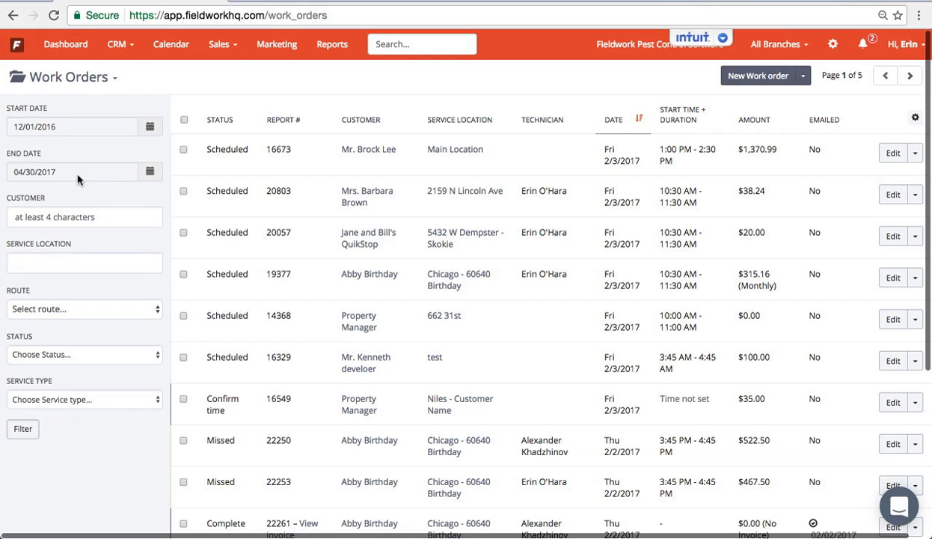
Filter the work orders by the inactive FWadmin route
{"action": "left_click", "coordinate": [34, 308]}
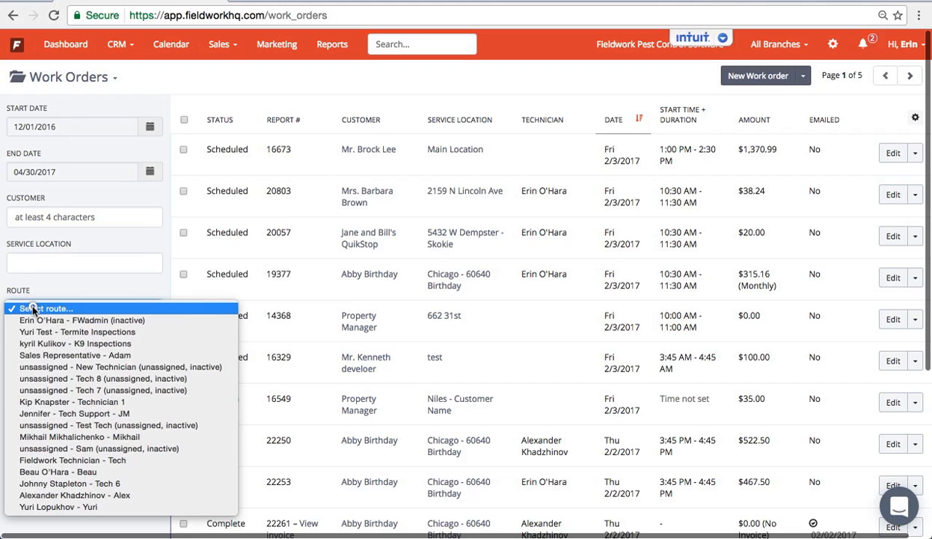
{"action": "left_click", "coordinate": [163, 320]}
{"action": "left_click", "coordinate": [23, 429]}
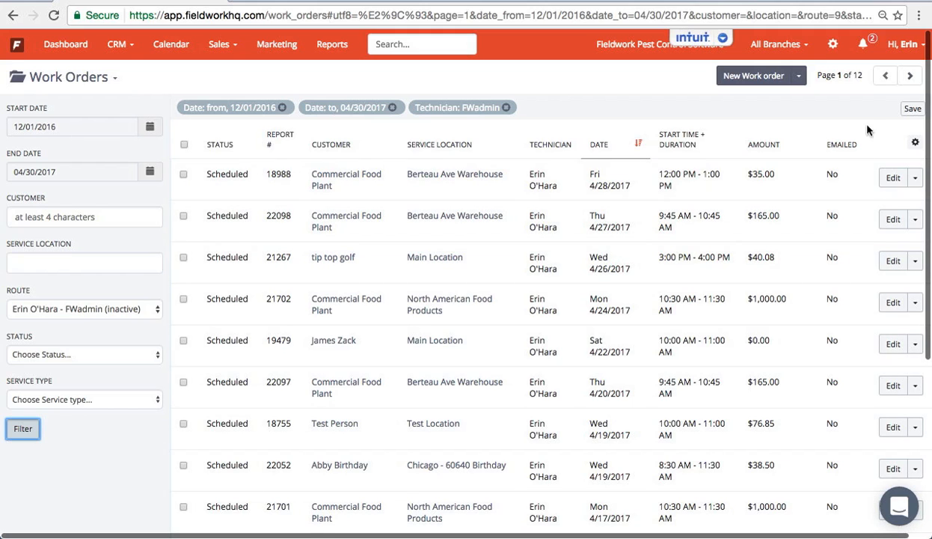
In Users & Routes, delete the inactive FWadmin user and confirm removal of related data
{"action": "left_click", "coordinate": [833, 44]}
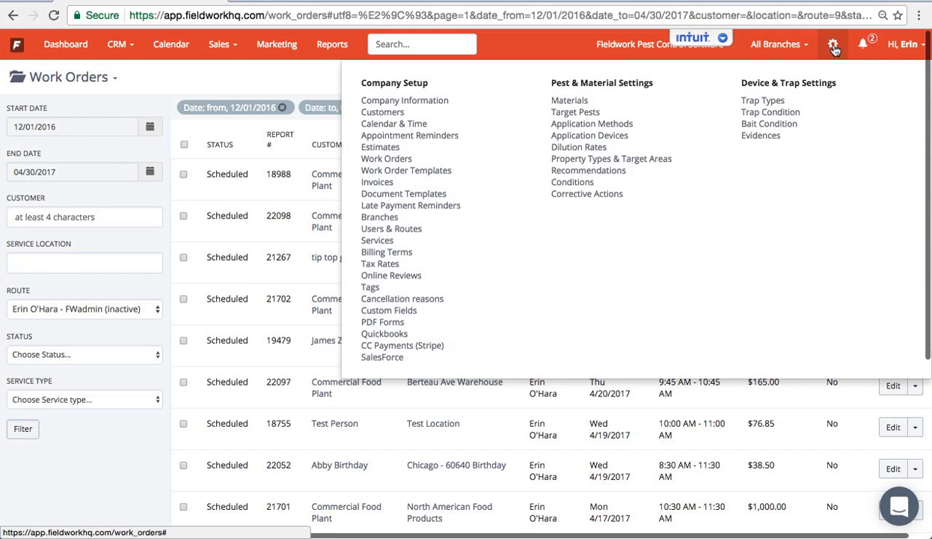
{"action": "left_click", "coordinate": [834, 47]}
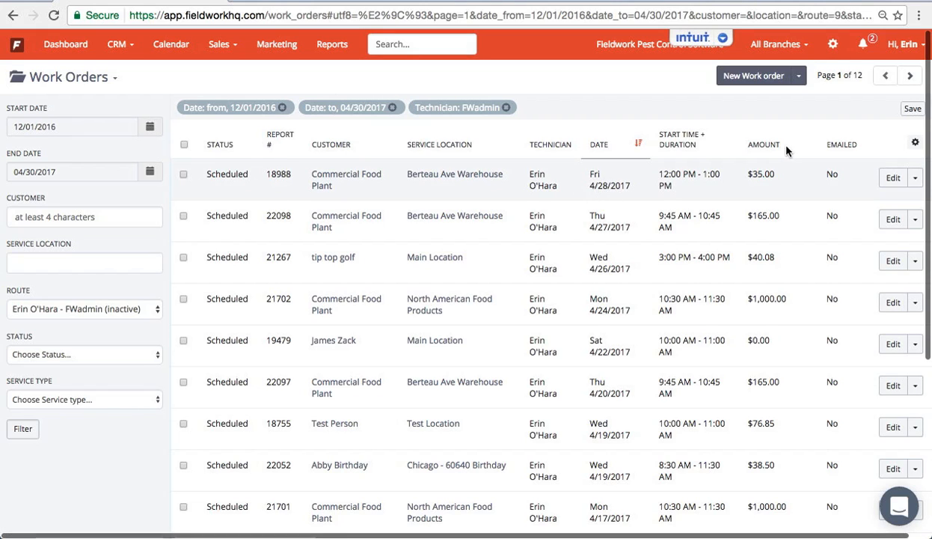
{"action": "left_click", "coordinate": [832, 45]}
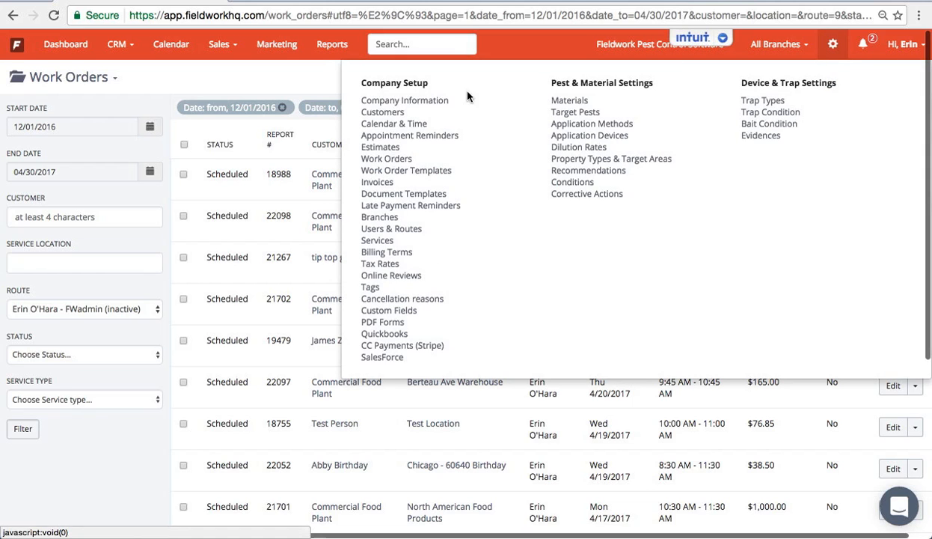
{"action": "left_click", "coordinate": [389, 228]}
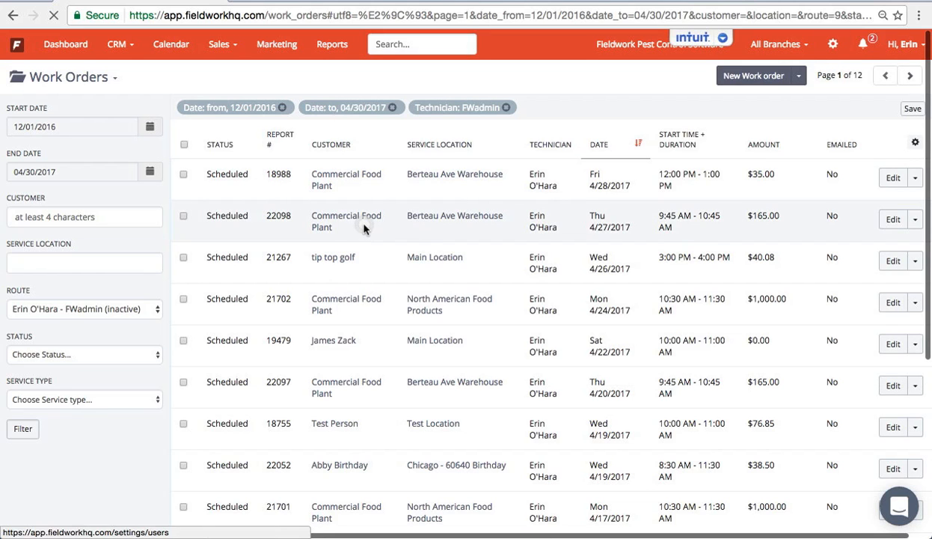
{"action": "scroll", "coordinate": [398, 352], "scroll_direction": "down", "scroll_amount": 3}
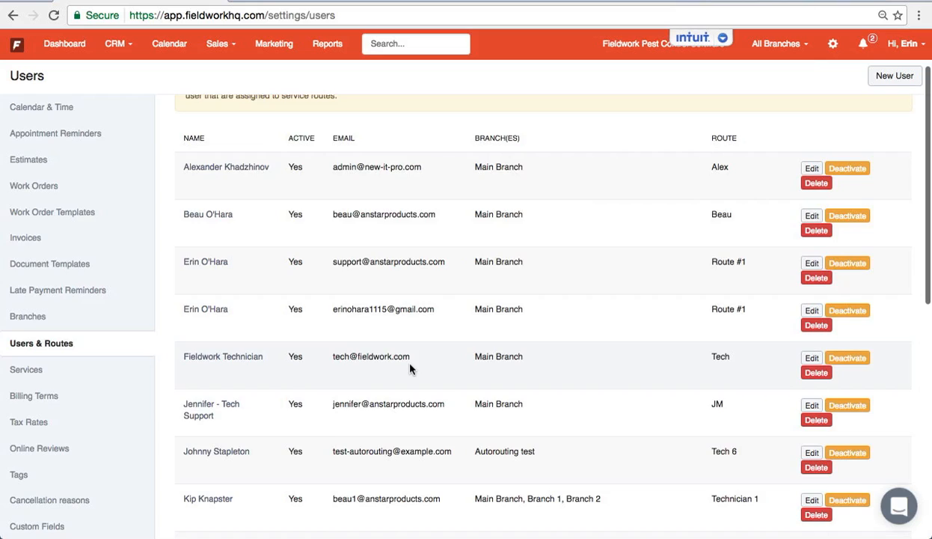
{"action": "scroll", "coordinate": [398, 353], "scroll_direction": "down", "scroll_amount": 5}
{"action": "scroll", "coordinate": [410, 368], "scroll_direction": "down", "scroll_amount": 4}
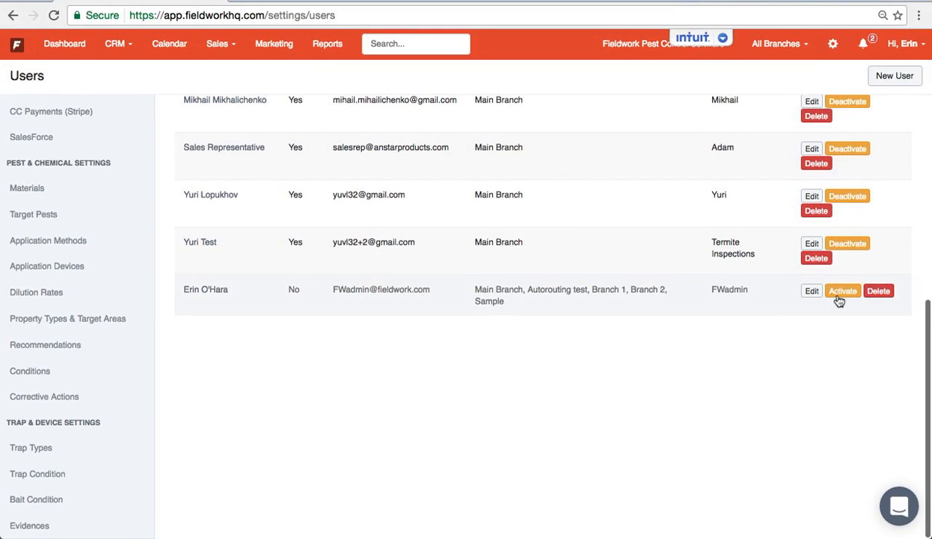
{"action": "left_click", "coordinate": [880, 291]}
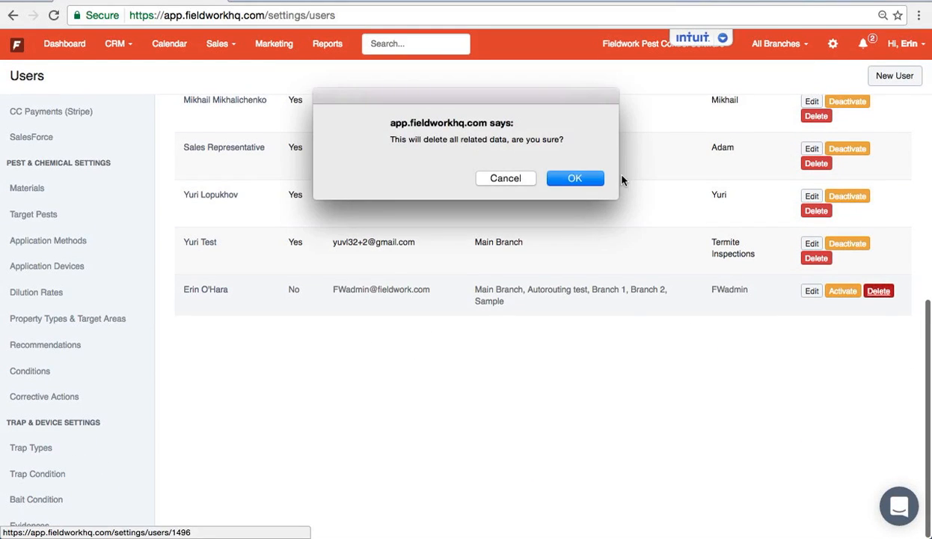
{"action": "left_click", "coordinate": [577, 177]}
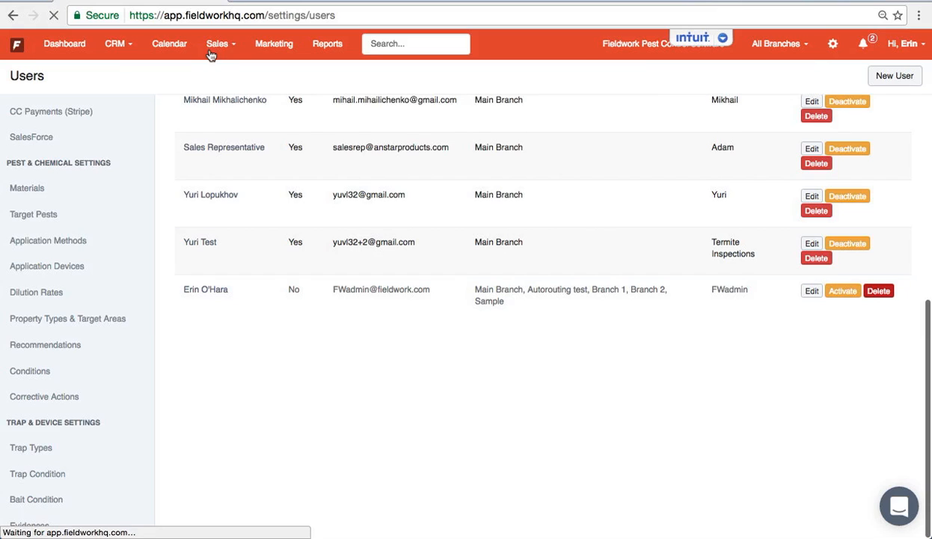
On Work Orders, enter 'food' as the customer filter
{"action": "left_click", "coordinate": [217, 44]}
{"action": "left_click", "coordinate": [223, 86]}
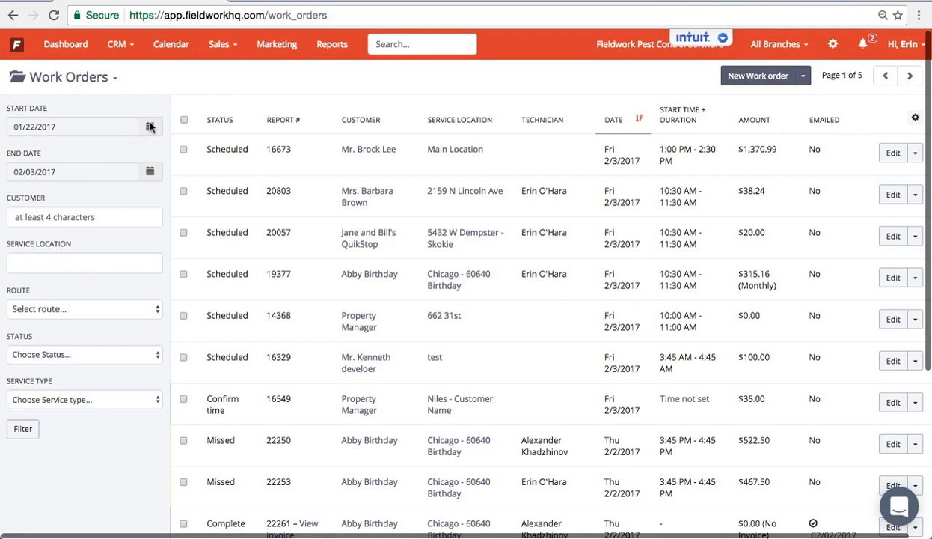
{"action": "left_click", "coordinate": [101, 216]}
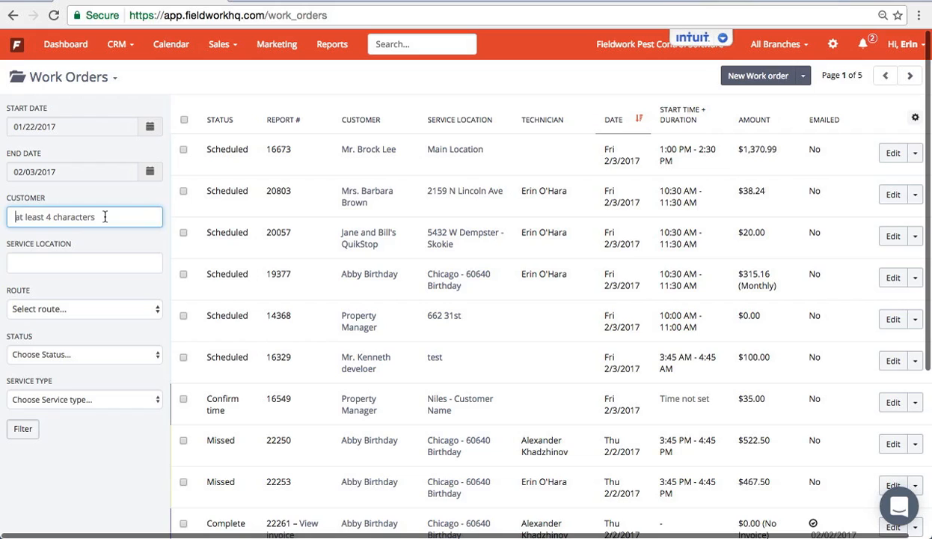
{"action": "type", "text": "food"}
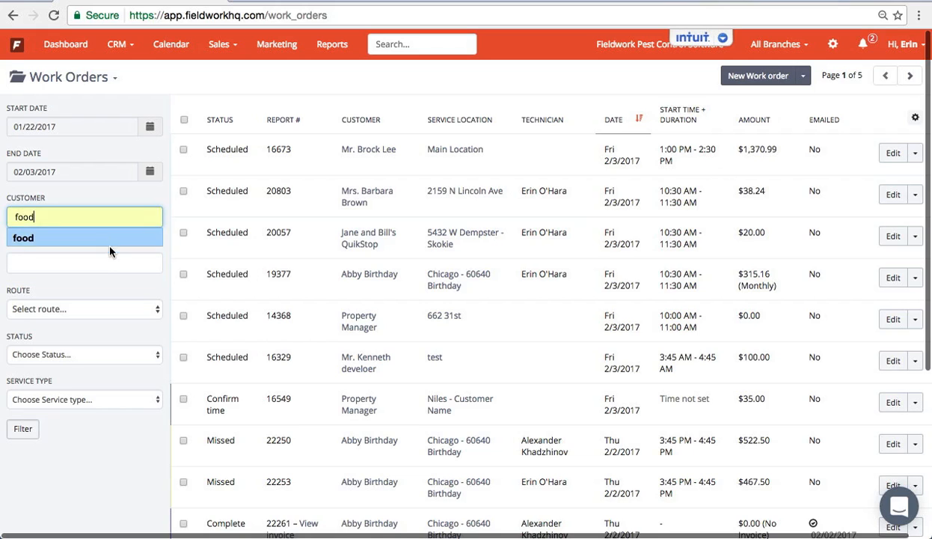
{"action": "left_click", "coordinate": [85, 261]}
Set the date range to 04/27/2017–04/29/2017 and apply the customer and date filters
{"action": "left_click", "coordinate": [66, 129]}
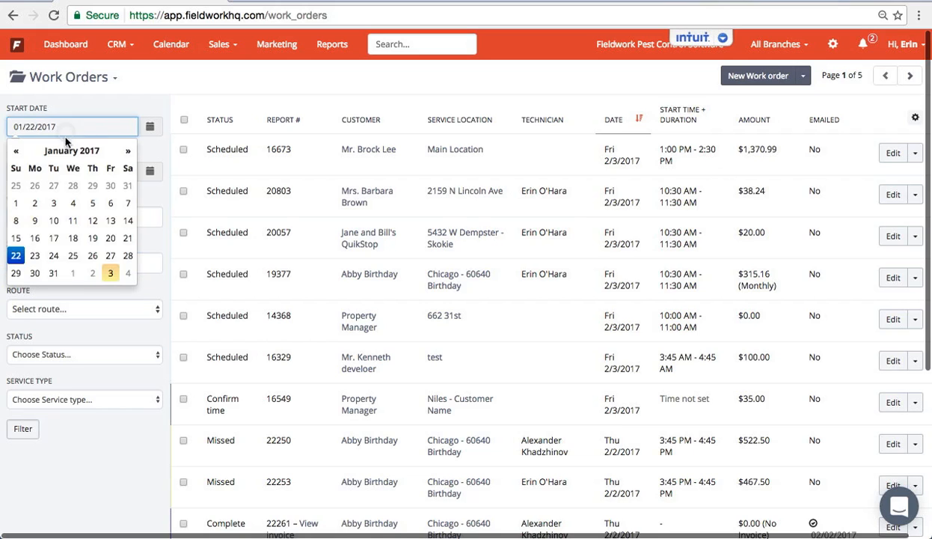
{"action": "left_click", "coordinate": [126, 152]}
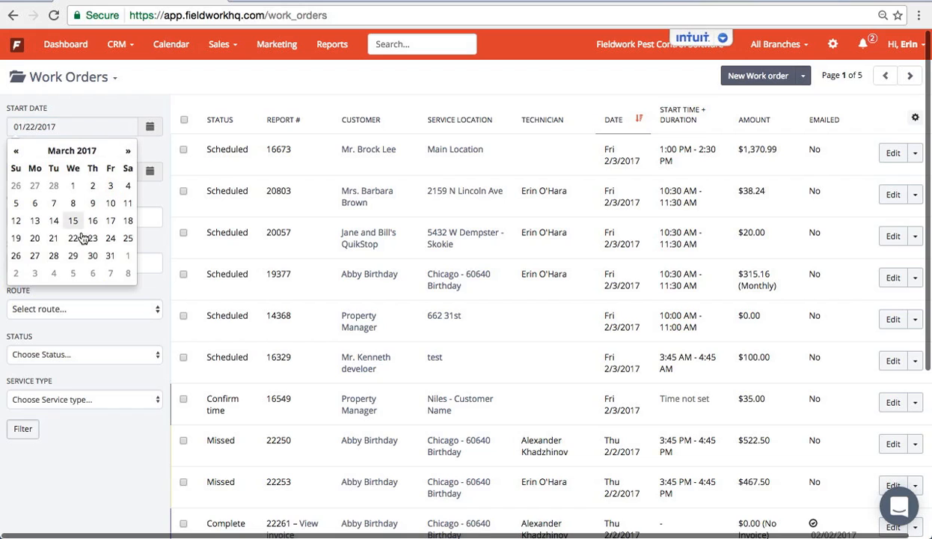
{"action": "left_click", "coordinate": [127, 150]}
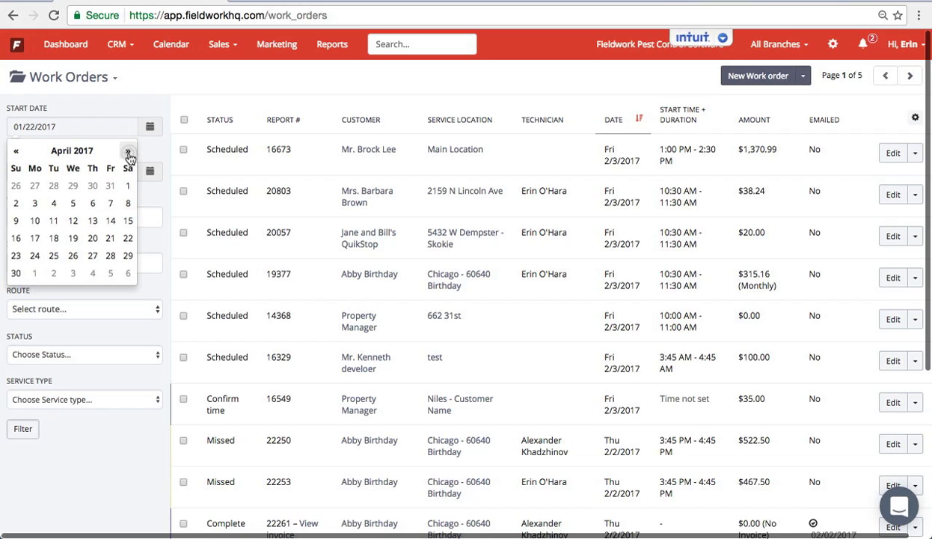
{"action": "left_click", "coordinate": [92, 255]}
{"action": "left_click", "coordinate": [78, 174]}
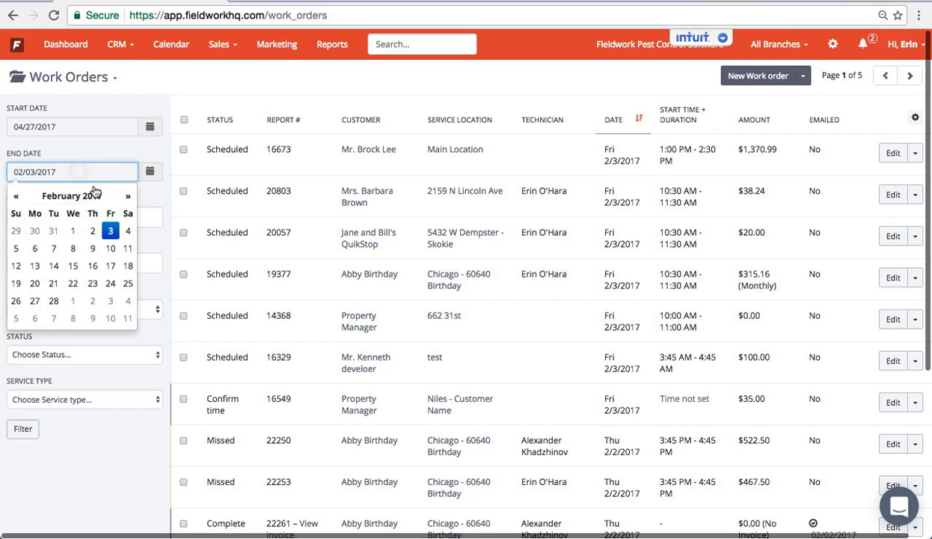
{"action": "left_click", "coordinate": [127, 195]}
{"action": "left_click", "coordinate": [128, 300]}
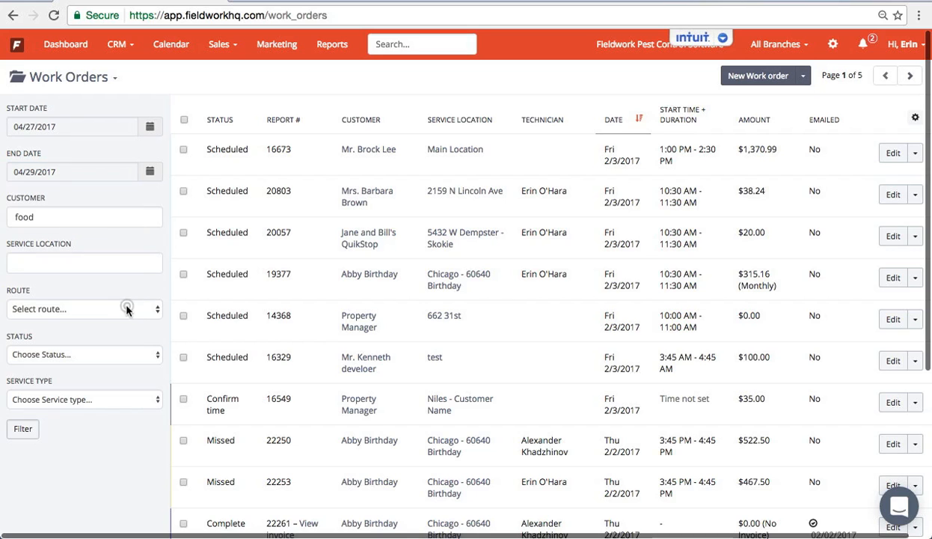
{"action": "left_click", "coordinate": [23, 429]}
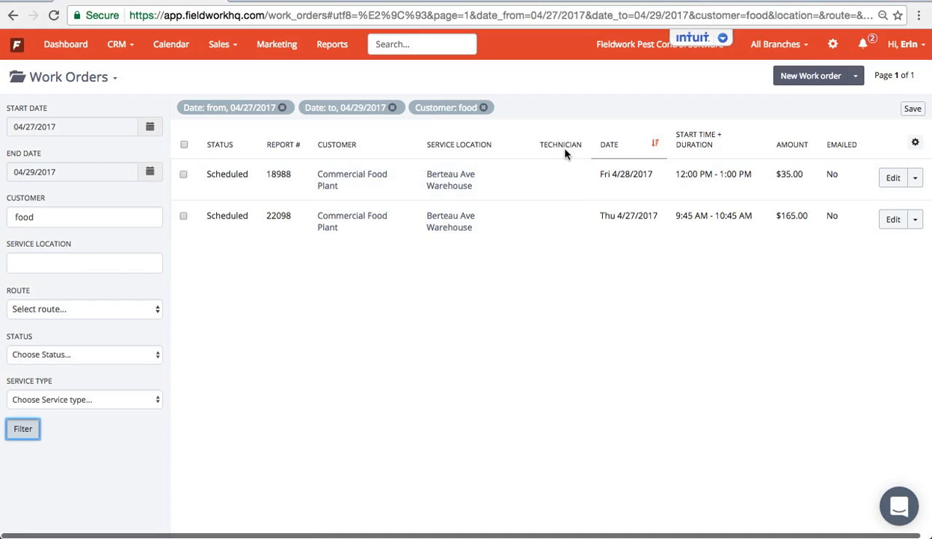
From Users & Routes, start a blank New User form
{"action": "left_click", "coordinate": [834, 45]}
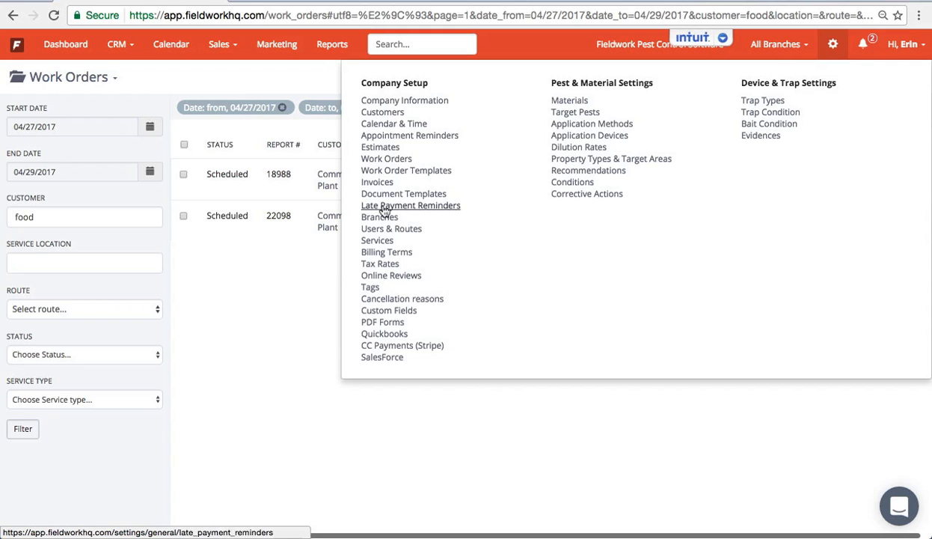
{"action": "left_click", "coordinate": [391, 228]}
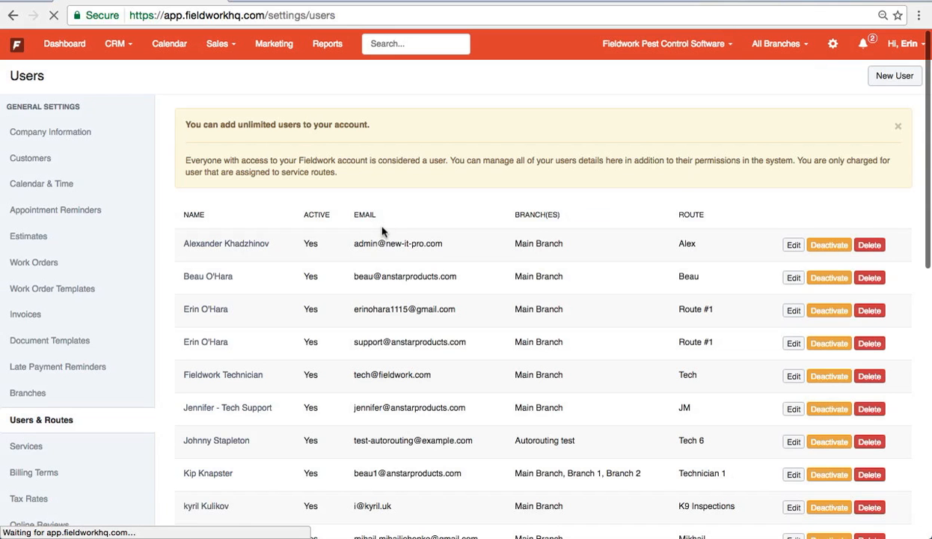
{"action": "left_click", "coordinate": [891, 77]}
Enter the new user's first and last name (FW Admin) and license number
{"action": "left_click", "coordinate": [373, 147]}
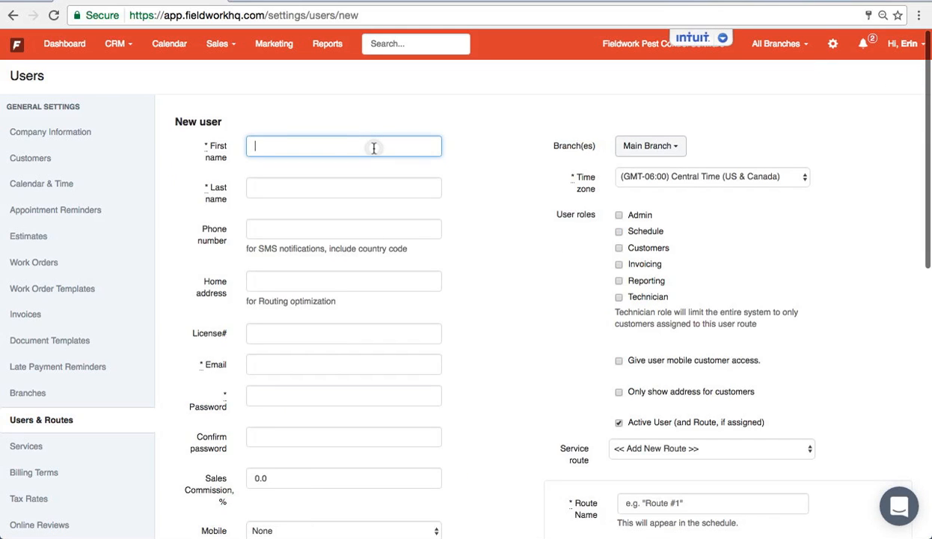
{"action": "type", "text": "FW"}
{"action": "key", "text": "Tab"}
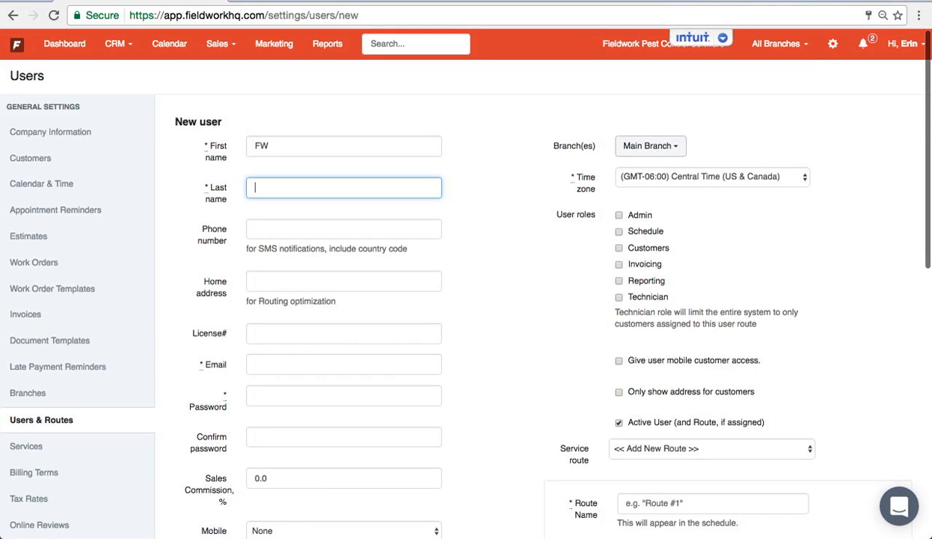
{"action": "type", "text": "Admin"}
{"action": "key", "text": "Tab"}
{"action": "key", "text": "Tab"}
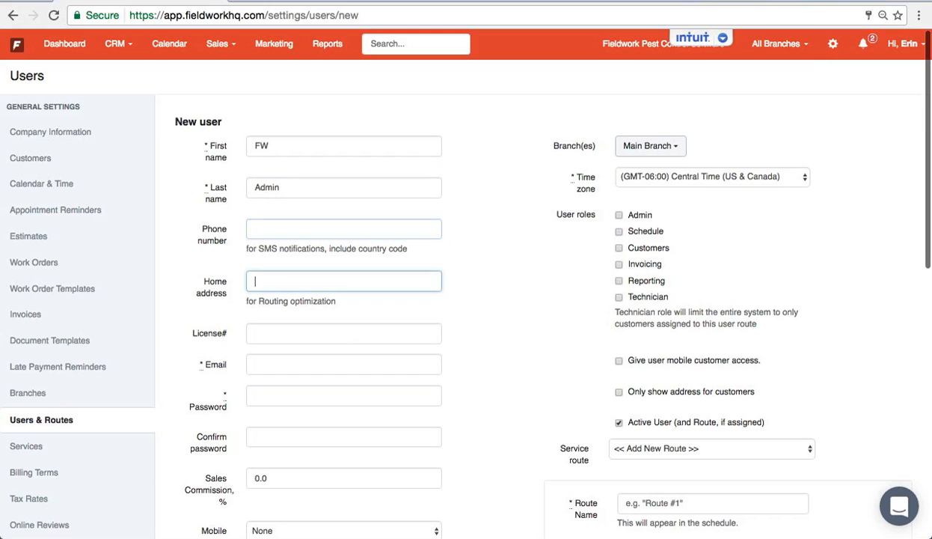
{"action": "key", "text": "Tab"}
{"action": "type", "text": "1"}
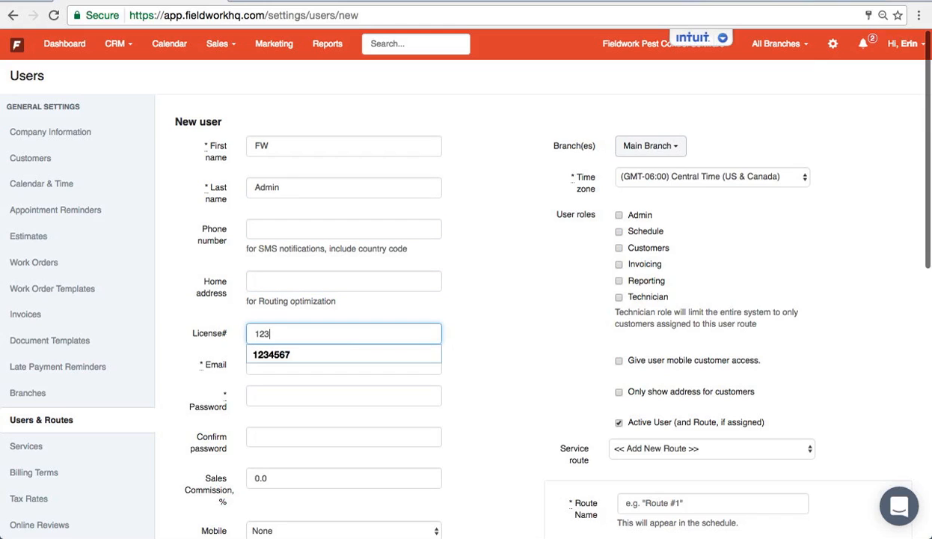
{"action": "key", "text": "Tab"}
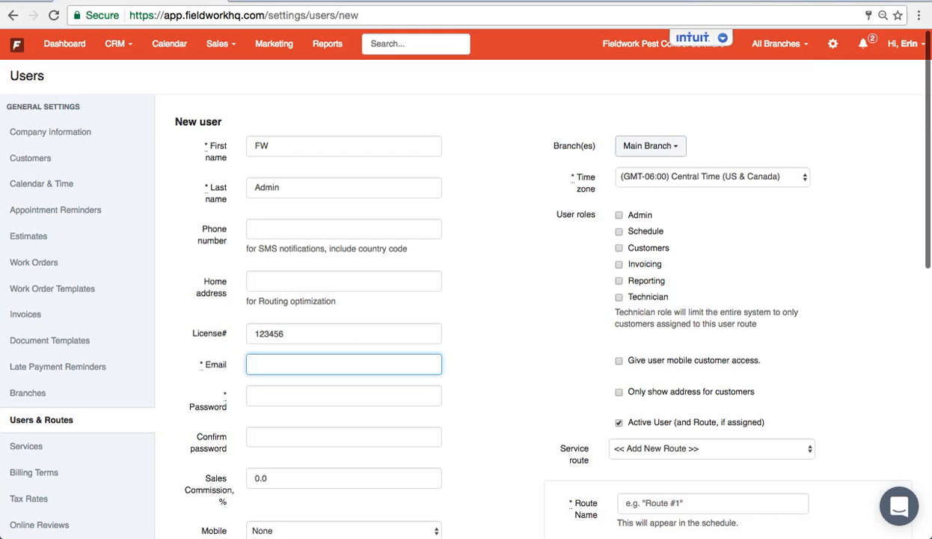
Enter the user's email address, then a matching password and password confirmation
{"action": "key", "text": "BackSpace"}
{"action": "key", "text": "BackSpace"}
{"action": "key", "text": "BackSpace"}
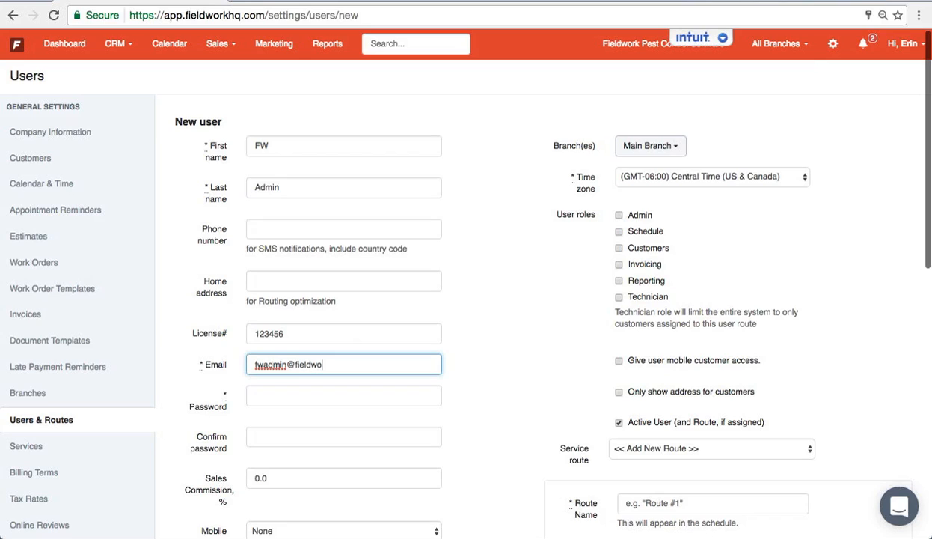
{"action": "key", "text": "Tab"}
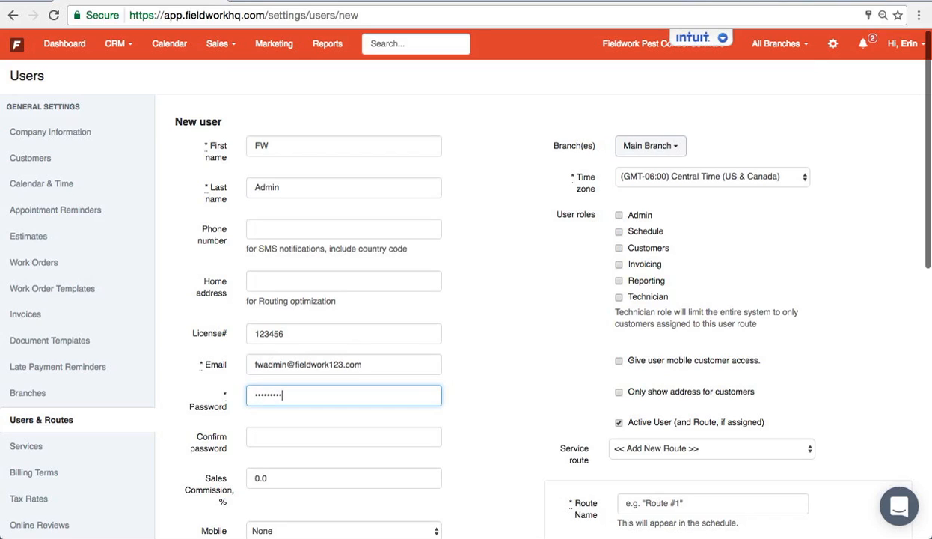
{"action": "key", "text": "Tab"}
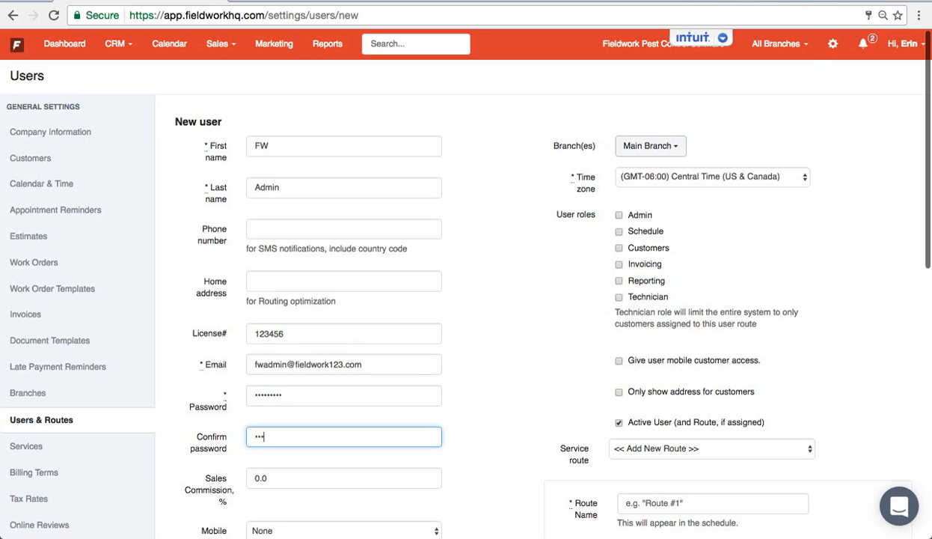
{"action": "key", "text": "shift+Tab"}
{"action": "type", "text": "•"}
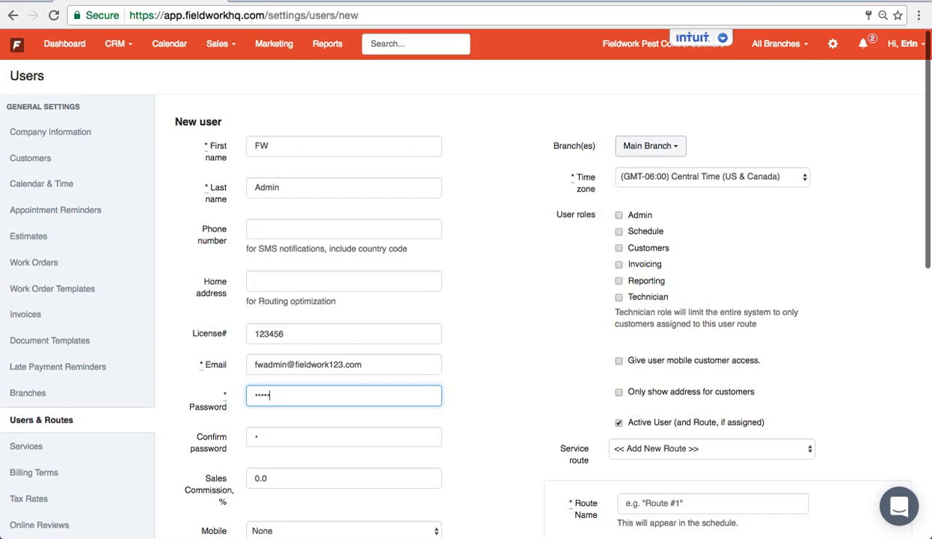
{"action": "key", "text": "Tab"}
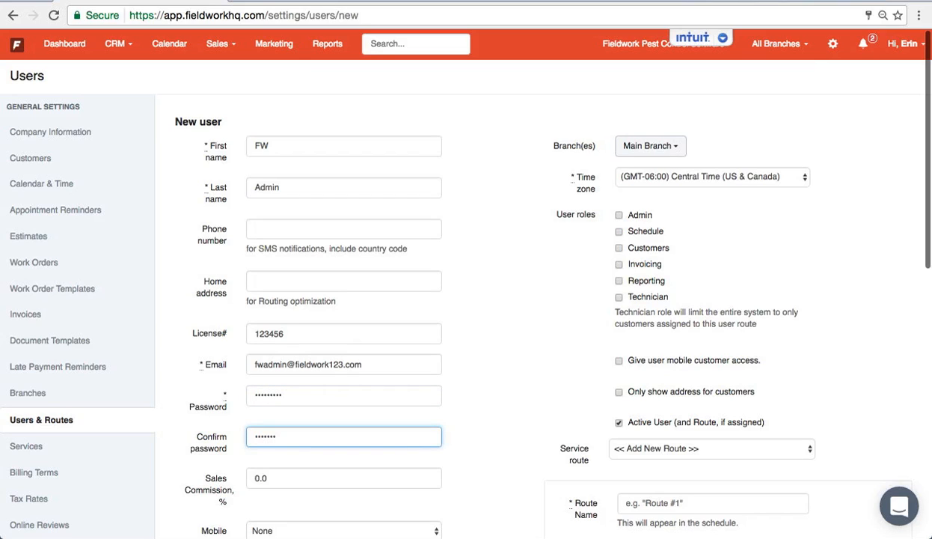
Tick the Technician role, assign the 'FWadmin (unassigned, inactive)' route, and add the user
{"action": "left_click", "coordinate": [618, 297]}
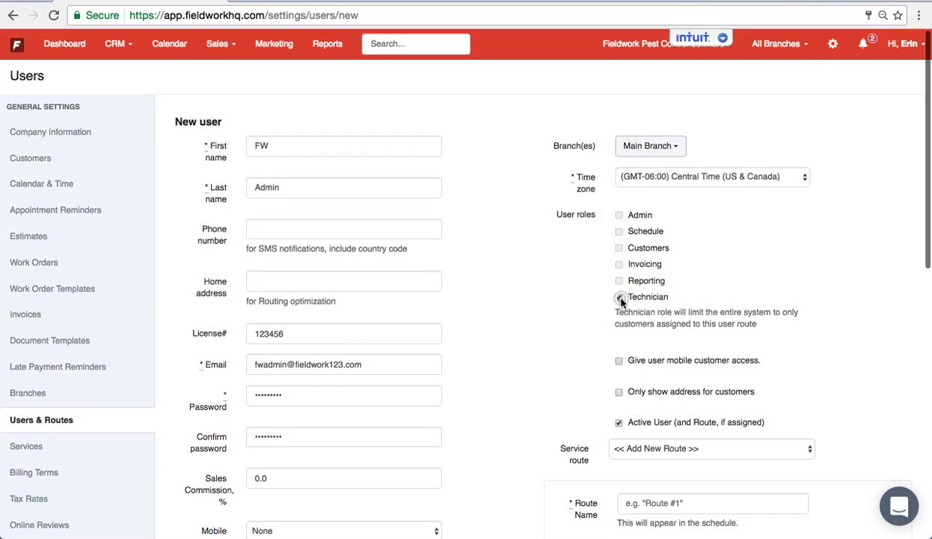
{"action": "left_click", "coordinate": [635, 449]}
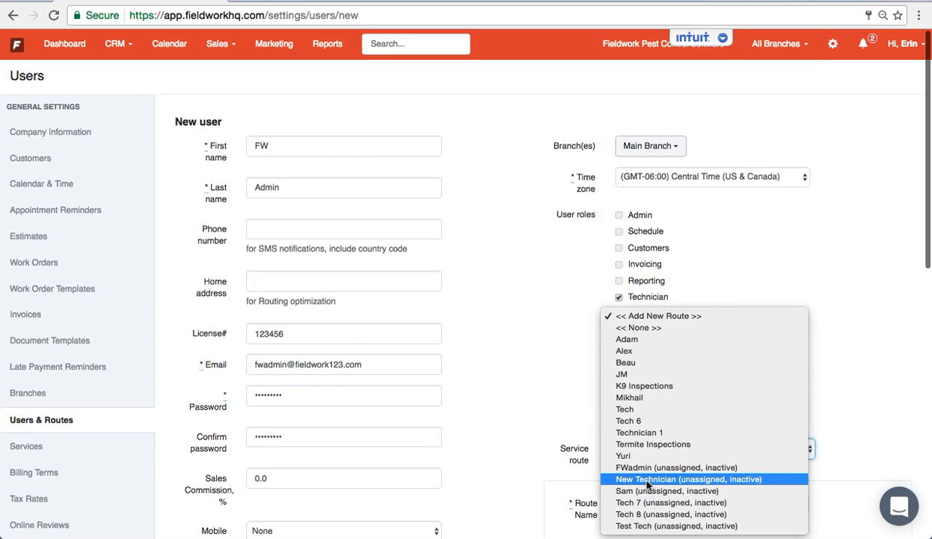
{"action": "left_click", "coordinate": [647, 467]}
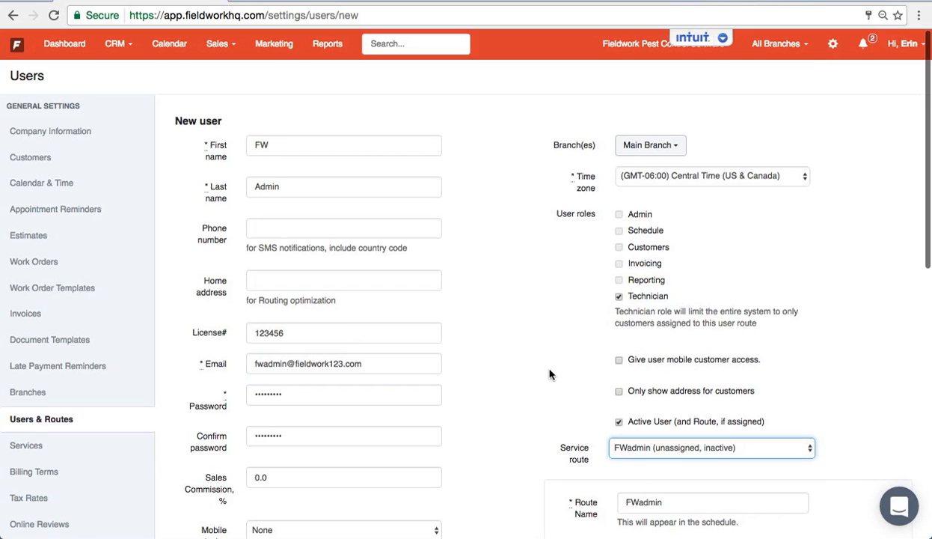
{"action": "scroll", "coordinate": [549, 373], "scroll_direction": "down", "scroll_amount": 3}
{"action": "scroll", "coordinate": [550, 373], "scroll_direction": "down", "scroll_amount": 3}
{"action": "scroll", "coordinate": [550, 373], "scroll_direction": "up", "scroll_amount": 4}
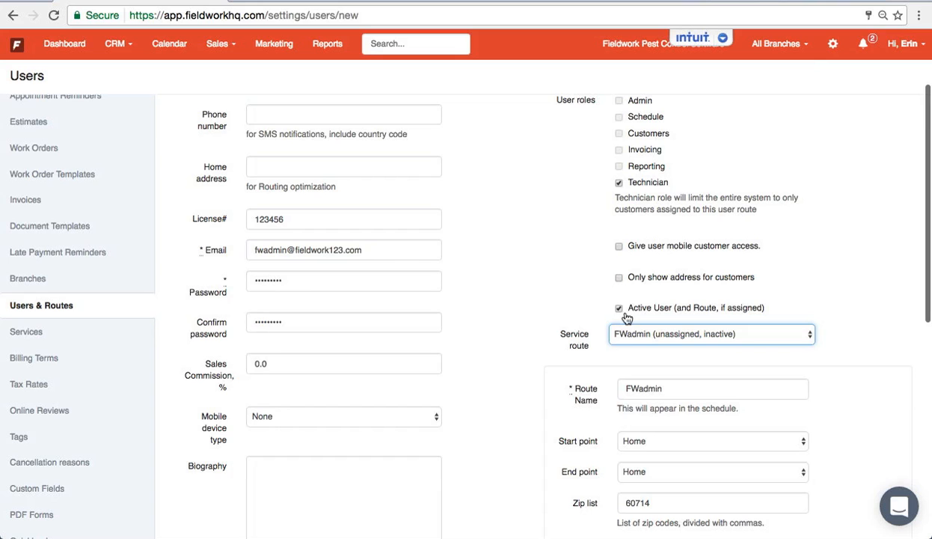
{"action": "scroll", "coordinate": [508, 345], "scroll_direction": "down", "scroll_amount": 4}
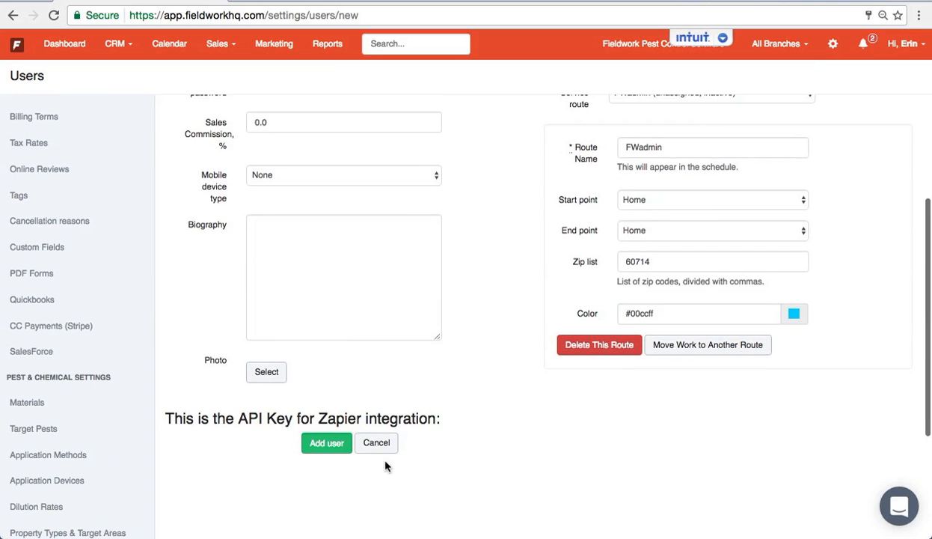
{"action": "left_click", "coordinate": [334, 447]}
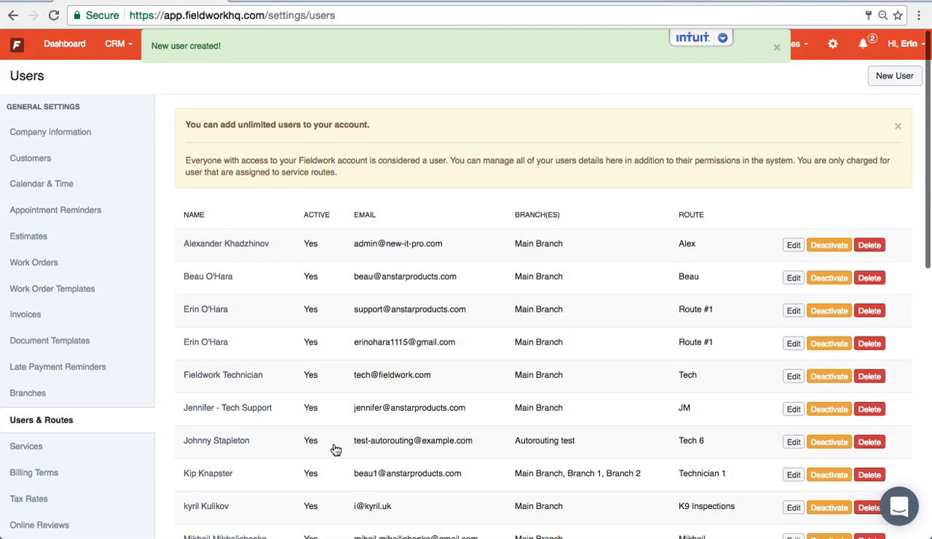
{"action": "scroll", "coordinate": [823, 336], "scroll_direction": "down", "scroll_amount": 5}
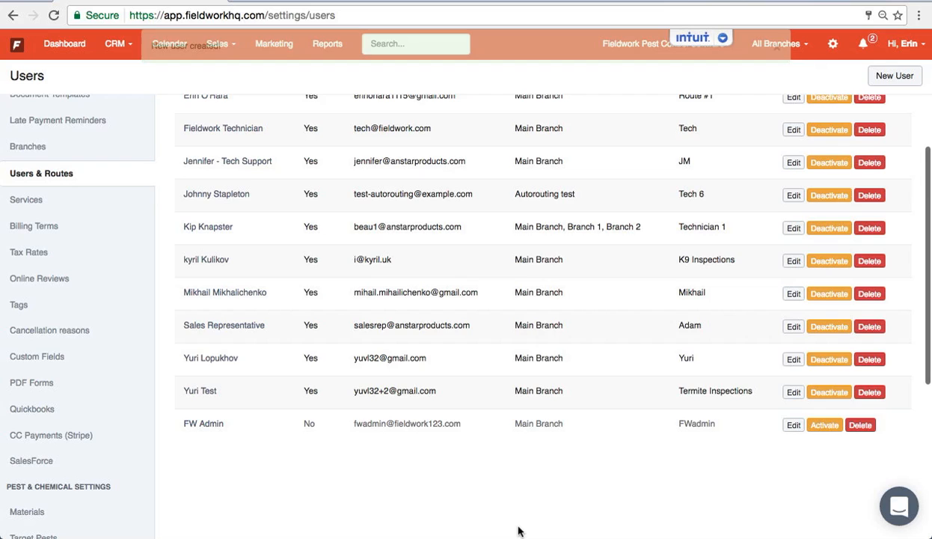
{"action": "scroll", "coordinate": [579, 362], "scroll_direction": "up", "scroll_amount": 8}
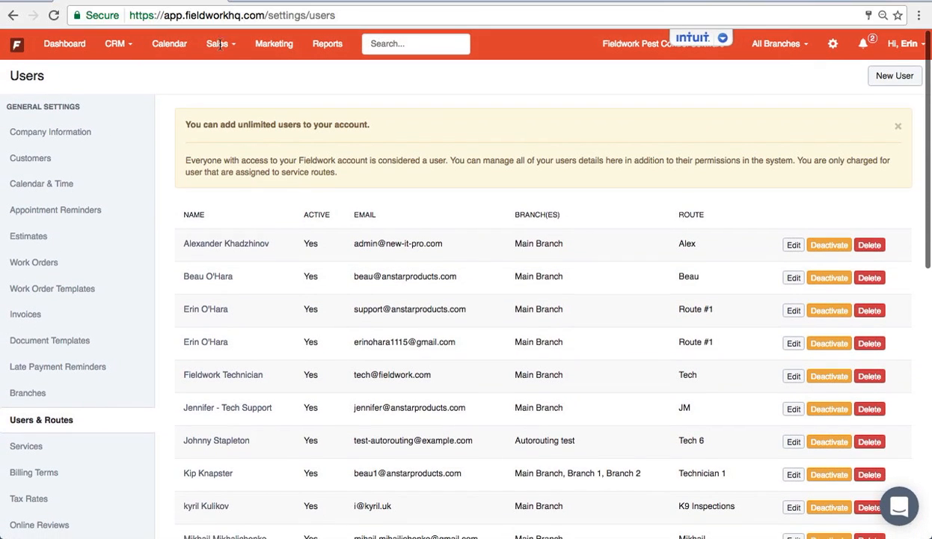
Go to Sales > Work Orders to see FW Admin listed as technician on the orders
{"action": "left_click", "coordinate": [217, 44]}
{"action": "left_click", "coordinate": [225, 86]}
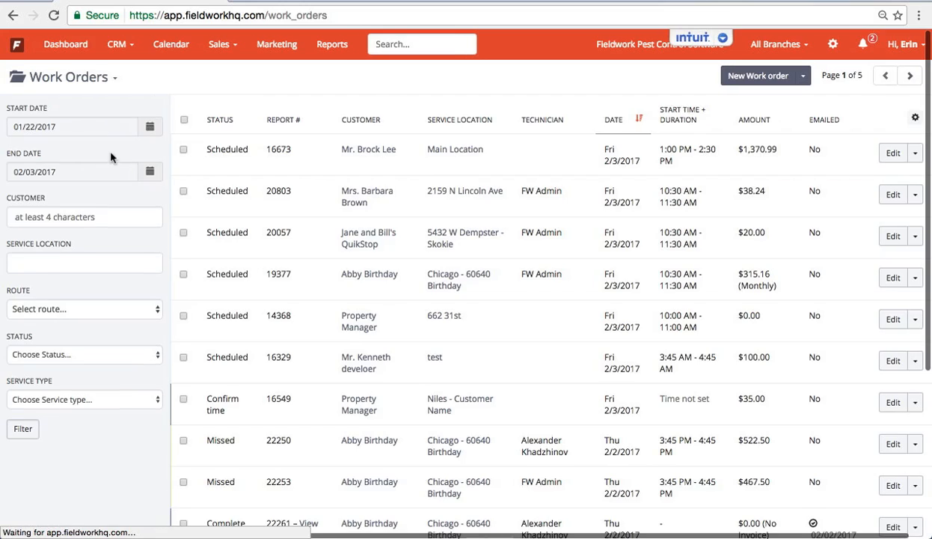
Set the work order filter Start Date to 04/27/2017 and End Date to 04/29/2017
{"action": "left_click", "coordinate": [80, 127]}
{"action": "left_click", "coordinate": [126, 152]}
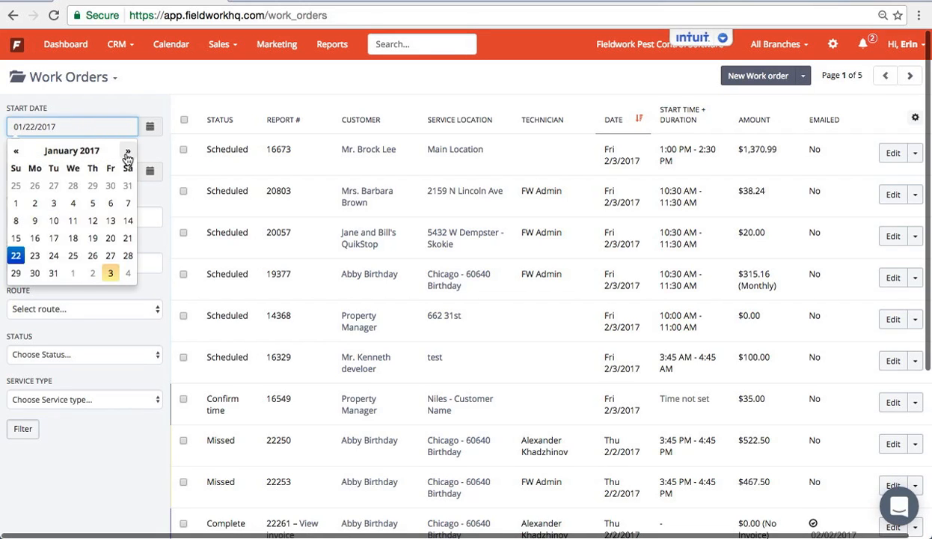
{"action": "left_click", "coordinate": [126, 152]}
{"action": "left_click", "coordinate": [92, 238]}
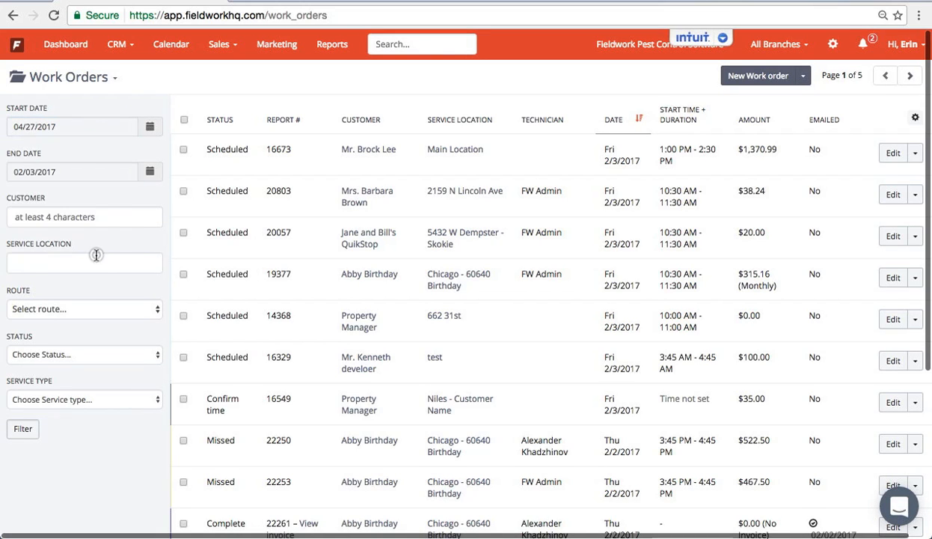
{"action": "left_click", "coordinate": [93, 172]}
{"action": "left_click", "coordinate": [127, 196]}
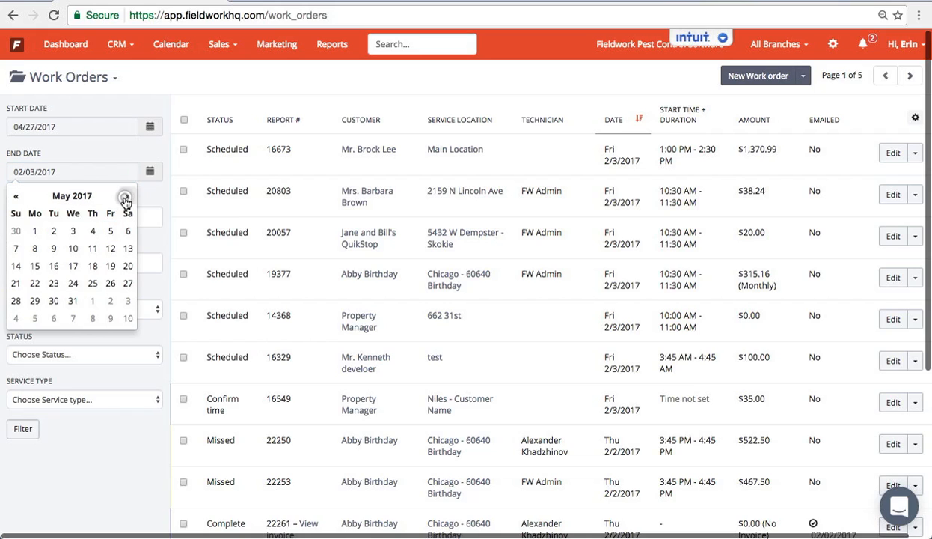
{"action": "left_click", "coordinate": [16, 195]}
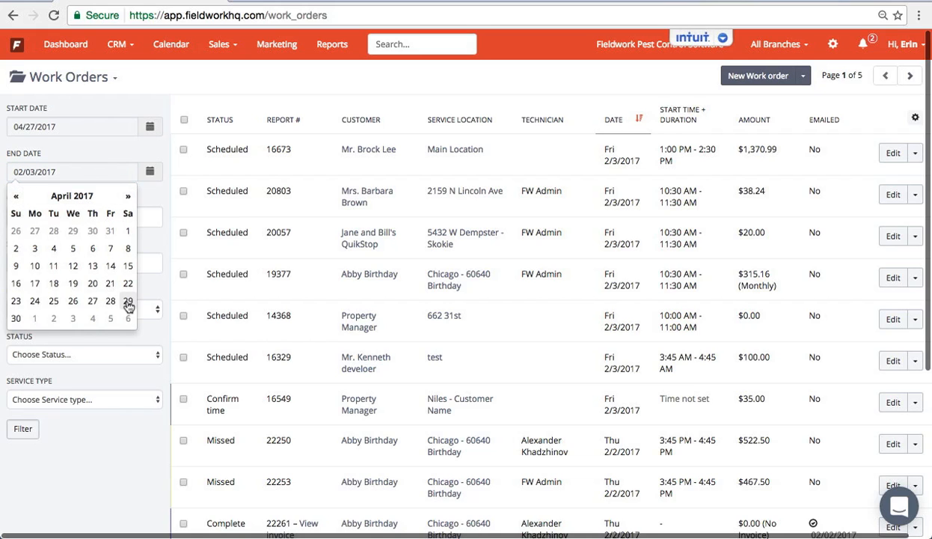
{"action": "left_click", "coordinate": [126, 293]}
Filter by customer 'food', listing the two Commercial Food Plant orders under FW Admin
{"action": "left_click", "coordinate": [84, 217]}
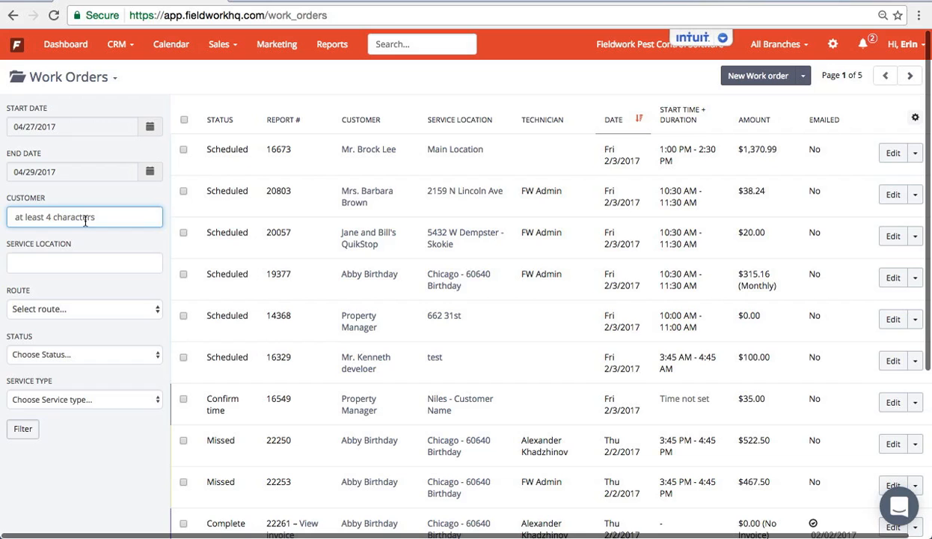
{"action": "type", "text": "food"}
{"action": "left_click", "coordinate": [86, 238]}
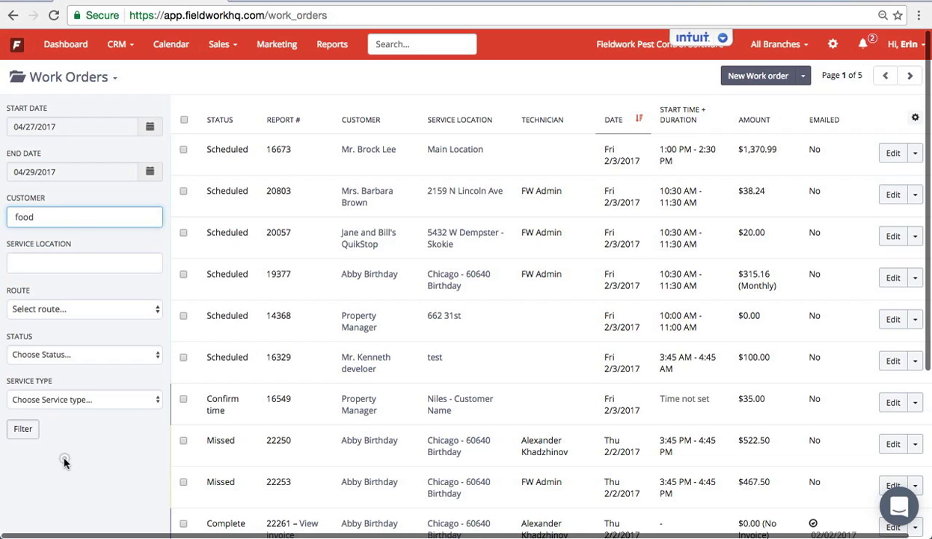
{"action": "left_click", "coordinate": [23, 428]}
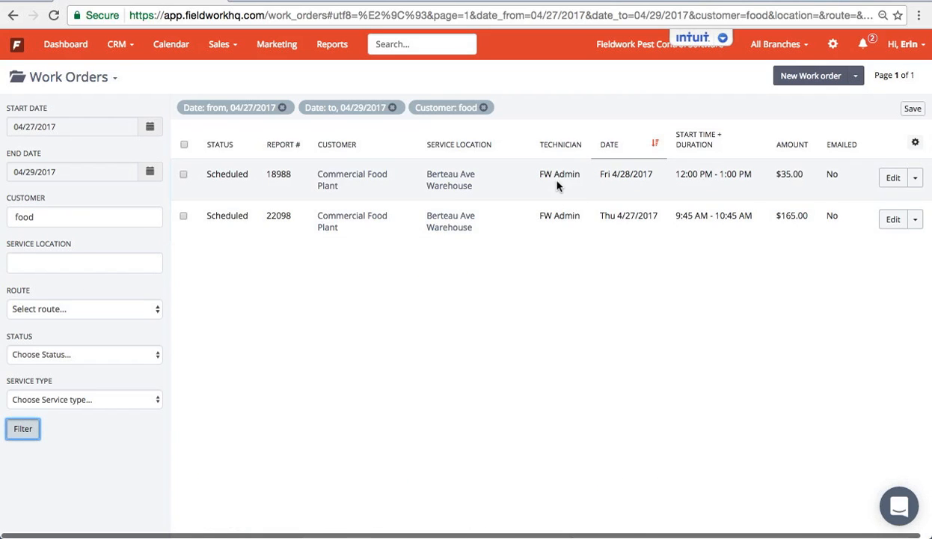